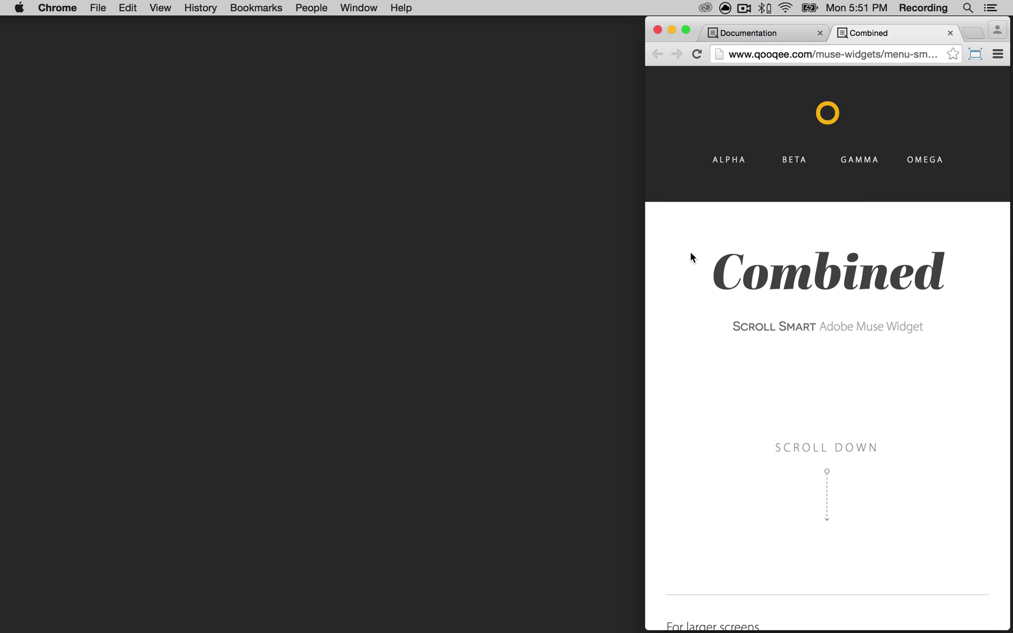
- Scroll through the QooQee Combined menu demo in Chrome
scroll(701, 290, down, 10)
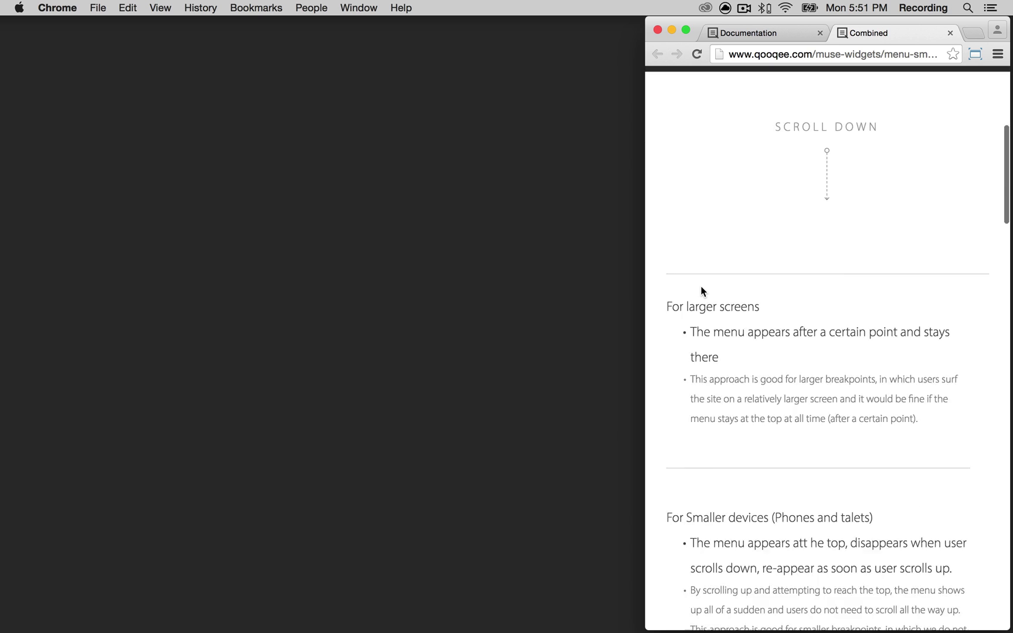
scroll(701, 290, down, 5)
scroll(701, 291, up, 5)
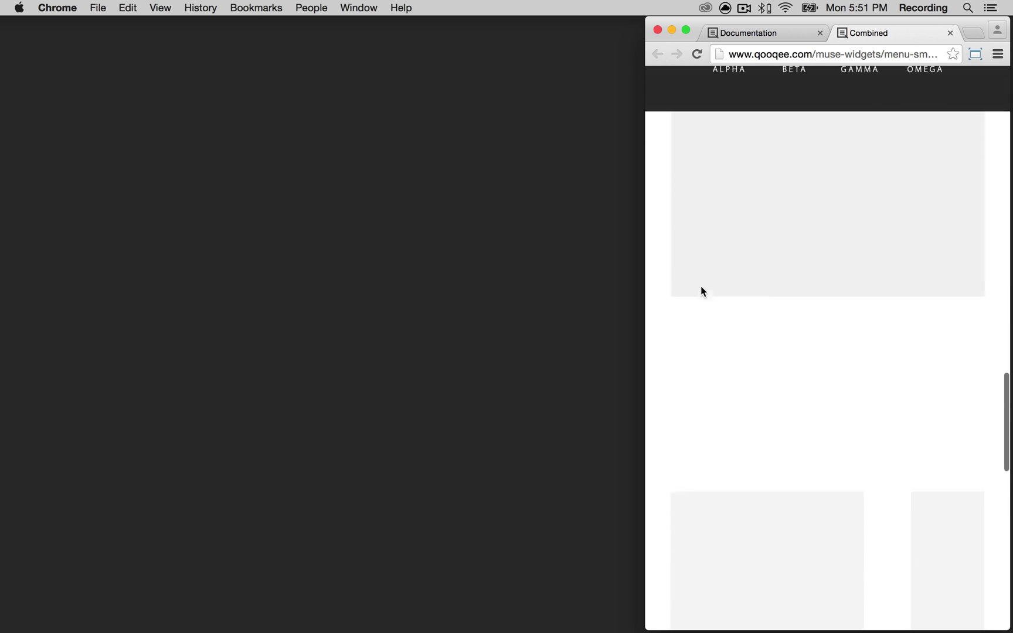
scroll(702, 290, up, 2)
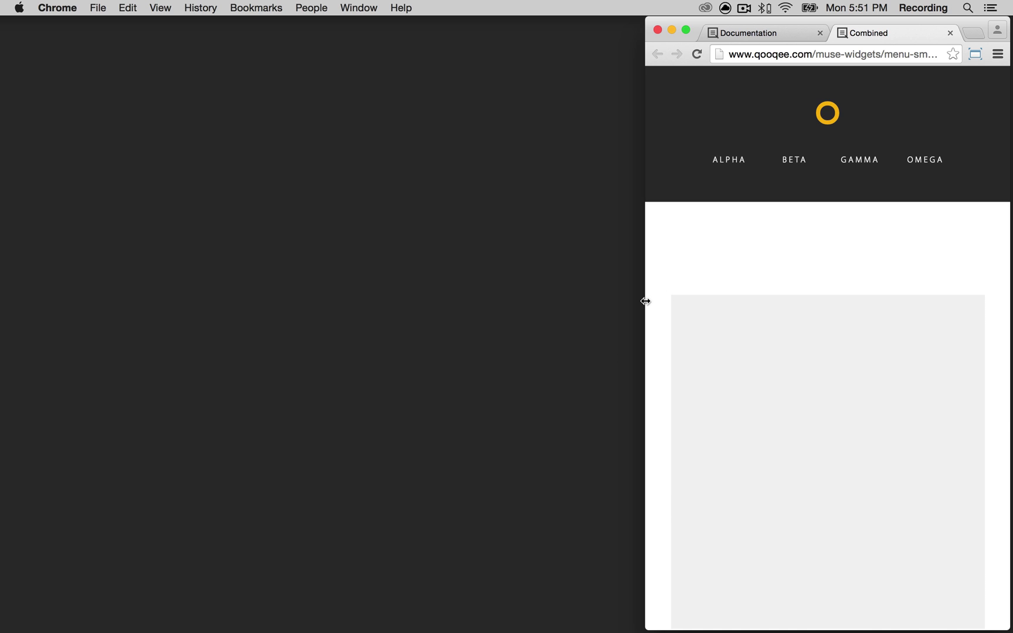
- Widen the Chrome window to full screen, scroll the demo again, then switch to Adobe Muse
drag(645, 301, 0, 293)
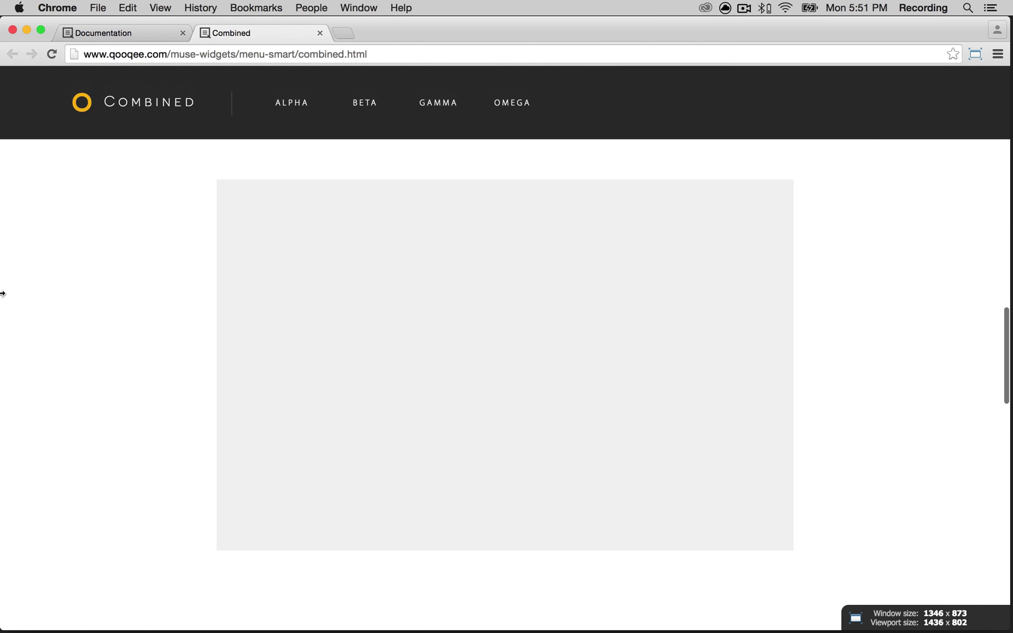
scroll(136, 348, down, 5)
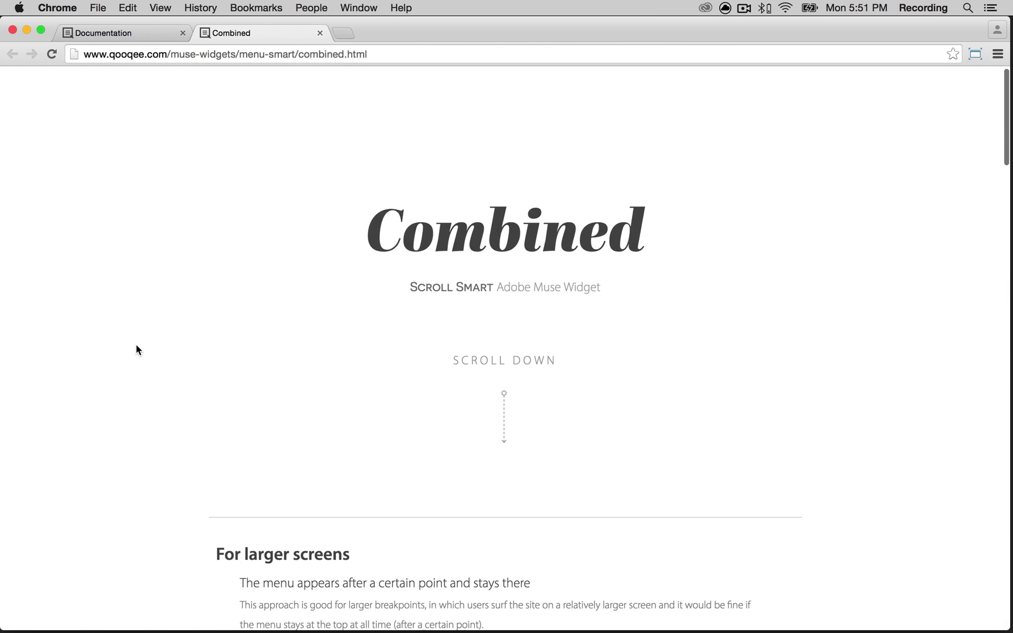
scroll(136, 350, down, 10)
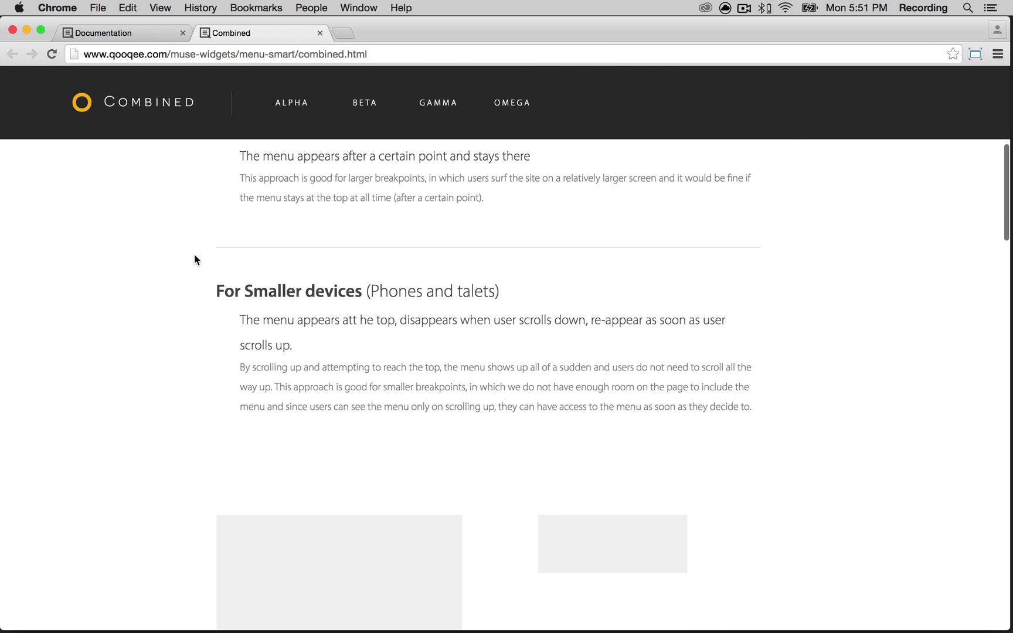
scroll(194, 255, down, 15)
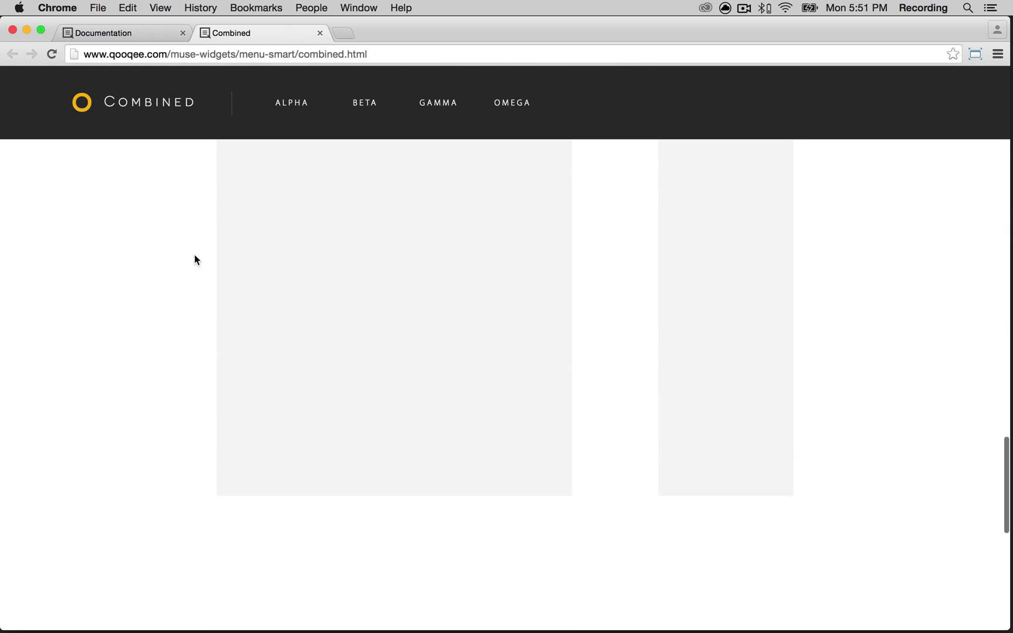
key(super+Tab)
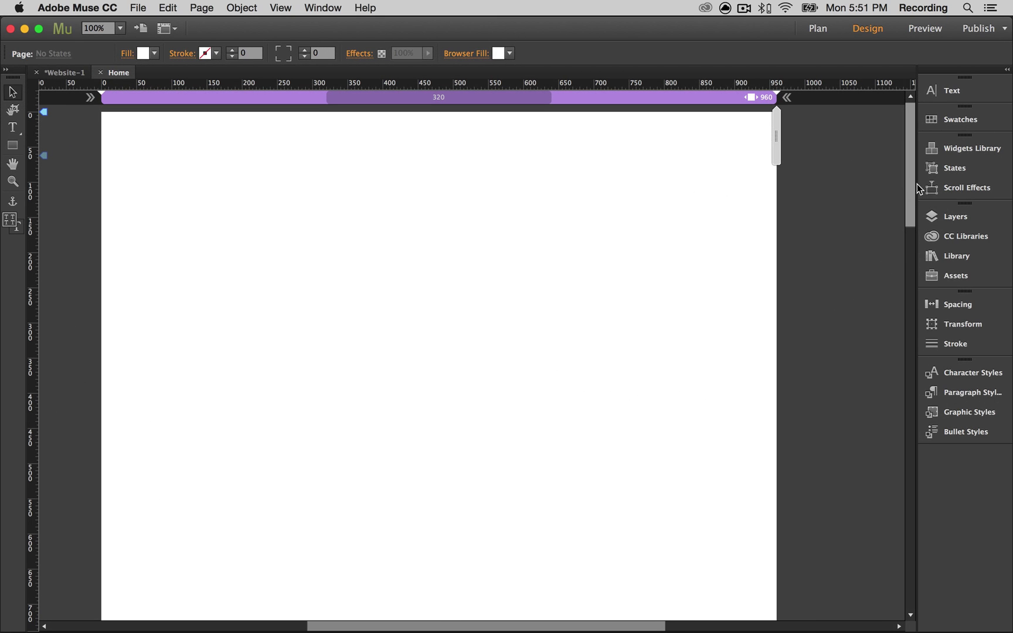
- Place a Horizontal menu widget at the page's top left with Menu Type set to Manual
click(944, 148)
drag(832, 298, 110, 147)
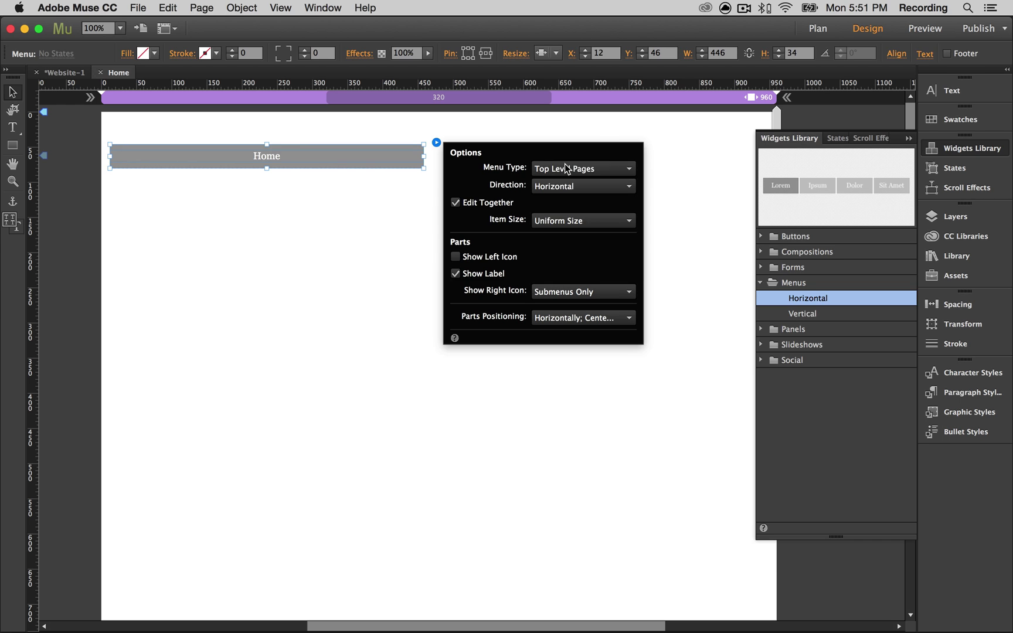
click(583, 168)
click(561, 216)
- Set the home menu item's label font to Helvetica
click(269, 160)
double_click(276, 154)
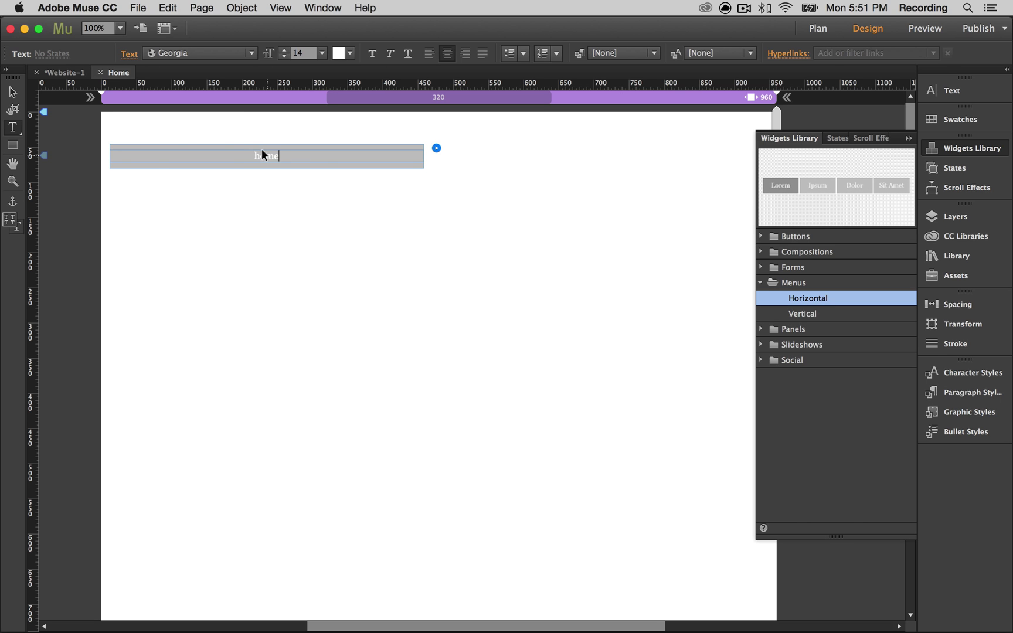
click(242, 54)
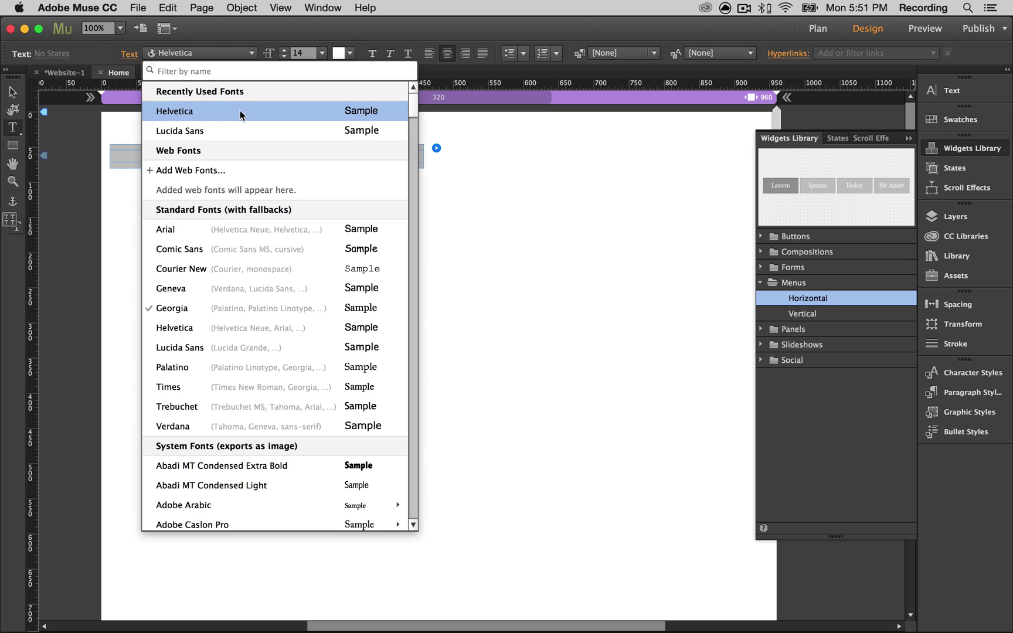
click(239, 110)
click(5, 94)
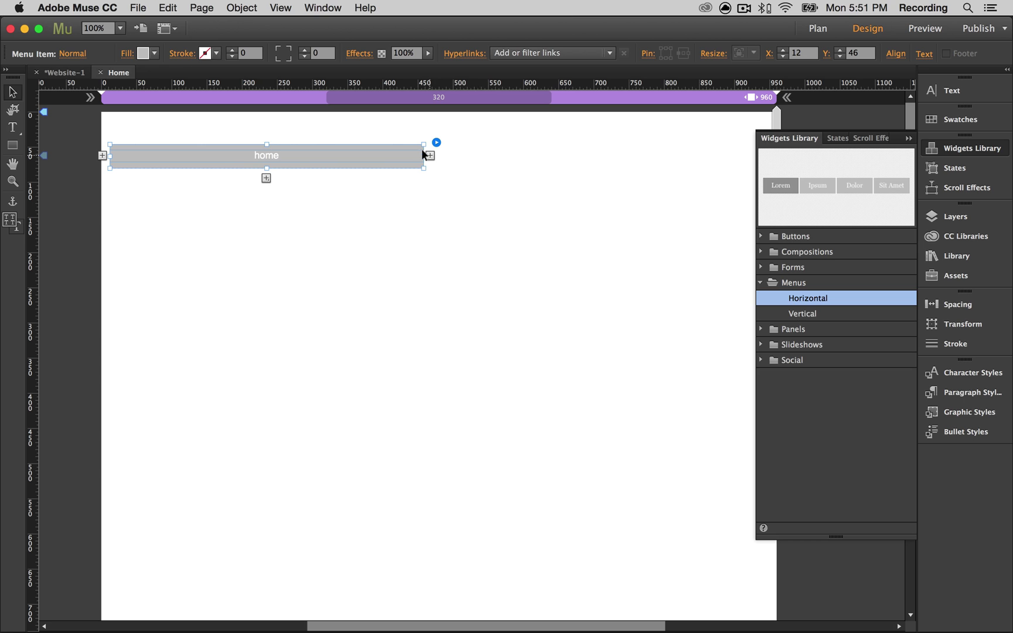
- Add three more items so the menu has four, then close the widgets library
click(424, 154)
click(270, 154)
click(216, 151)
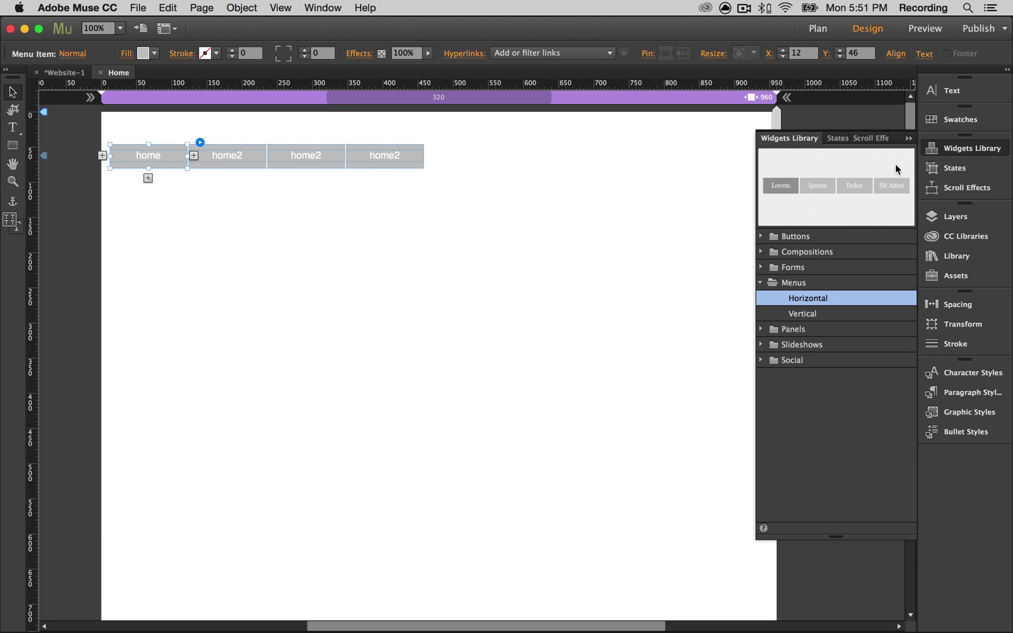
click(932, 154)
- Make the whole menu stretch to the browser width
click(268, 156)
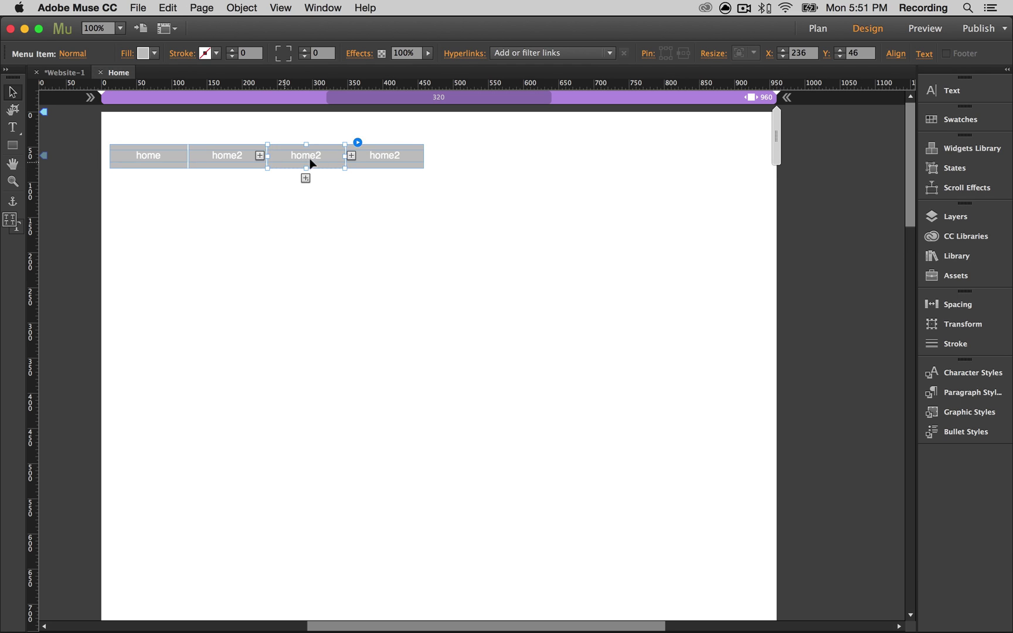
click(381, 176)
click(410, 154)
click(548, 52)
click(583, 116)
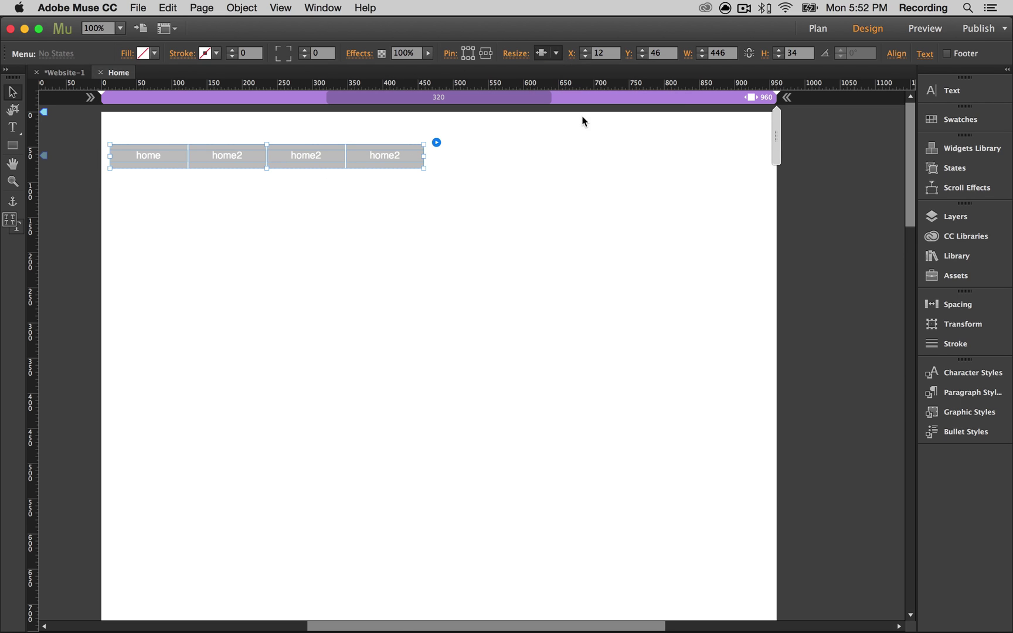
click(308, 193)
- Rename the second, third and fourth items to 'work', 'contact' and 'about'
key(t)
double_click(350, 154)
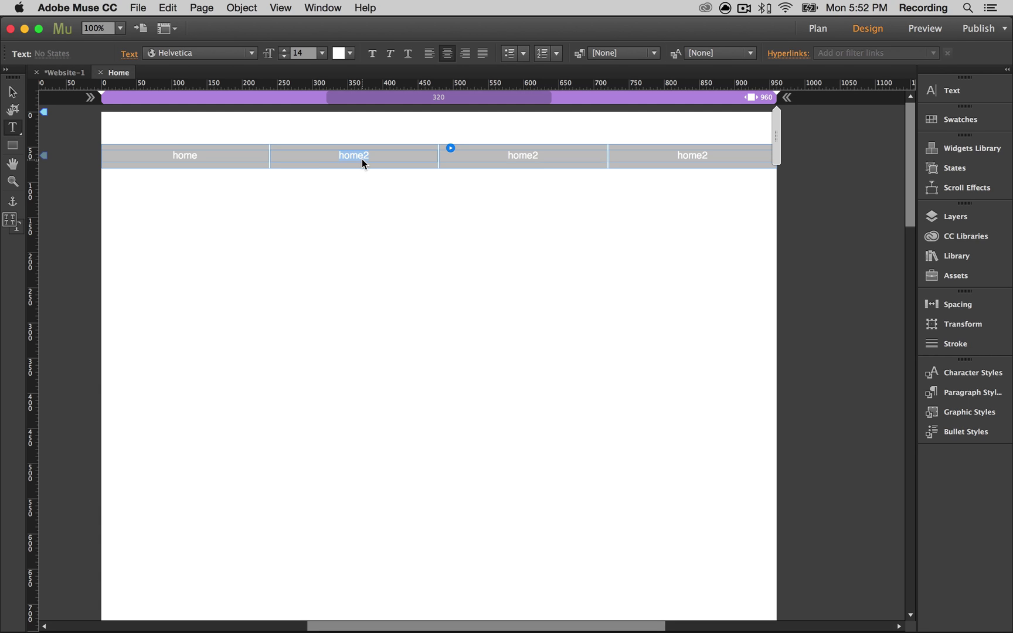
text(work)
click(514, 151)
text(contact)
click(689, 155)
text(about)
click(12, 95)
click(195, 198)
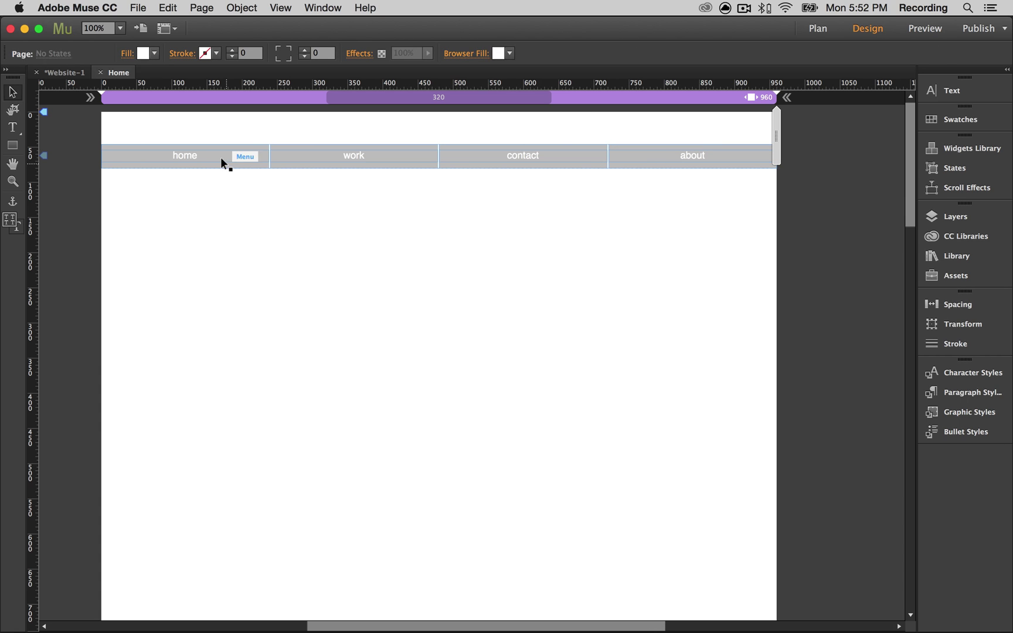
click(216, 154)
- Fill the menu items with 50% grey (7F7F7F) in their normal state
click(120, 159)
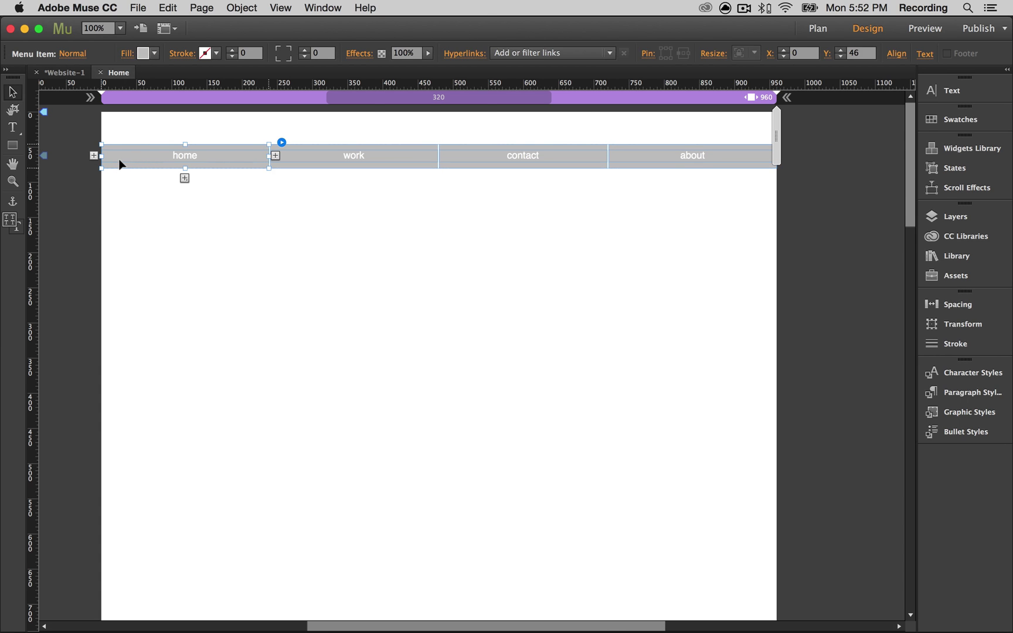
click(156, 54)
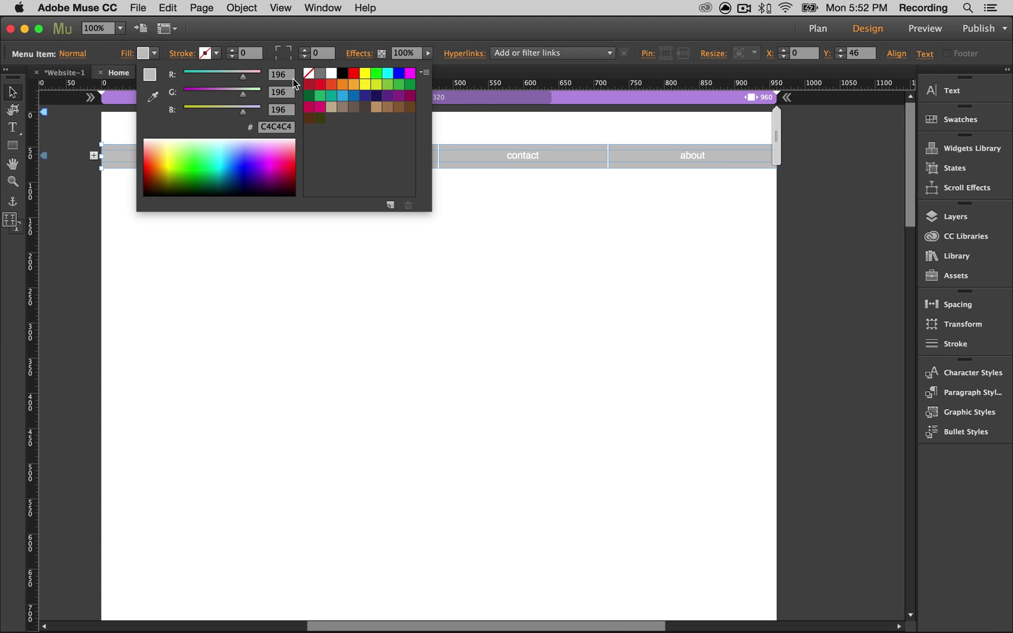
click(321, 73)
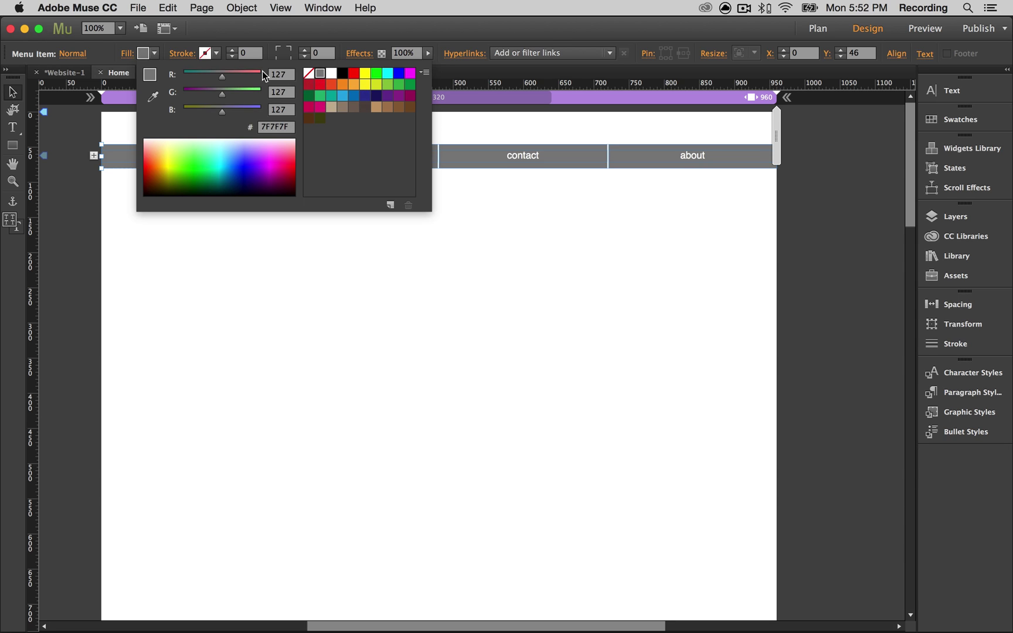
click(74, 54)
- Set the menu items' Rollover state fill to black
click(73, 54)
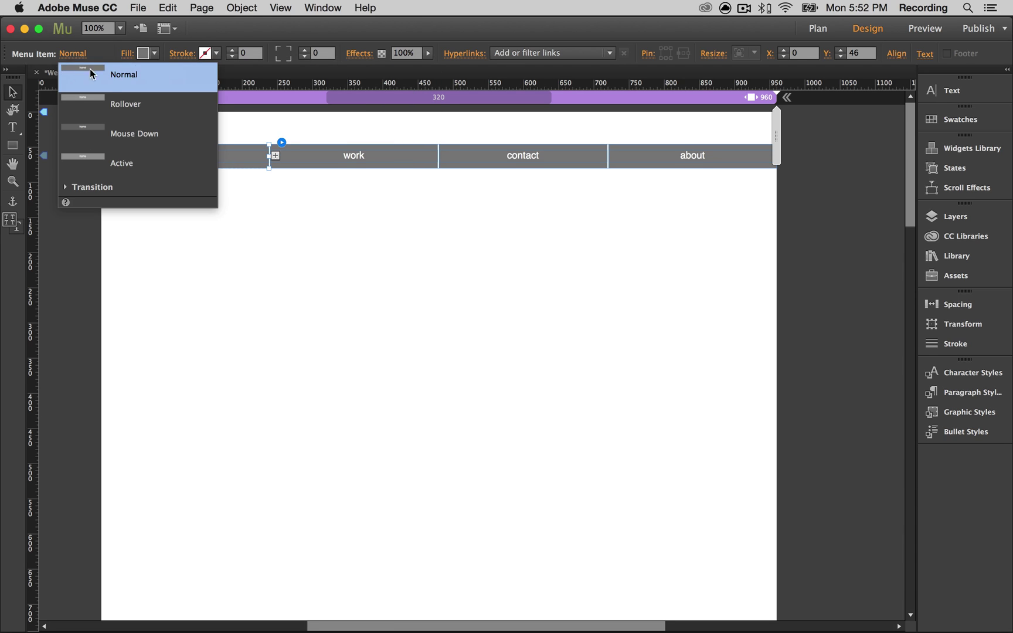
click(119, 104)
click(154, 54)
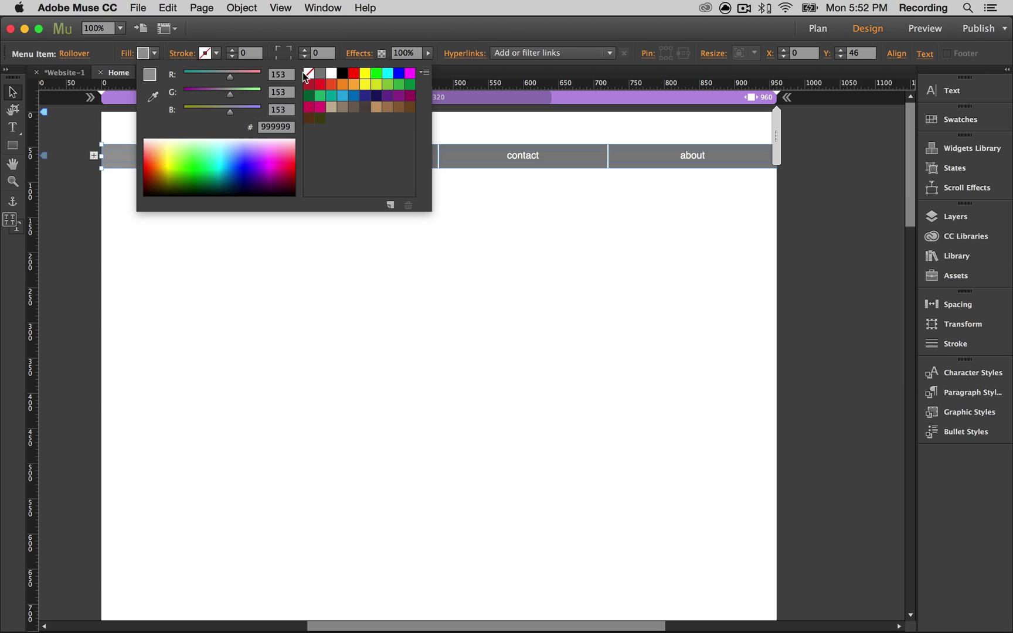
click(319, 73)
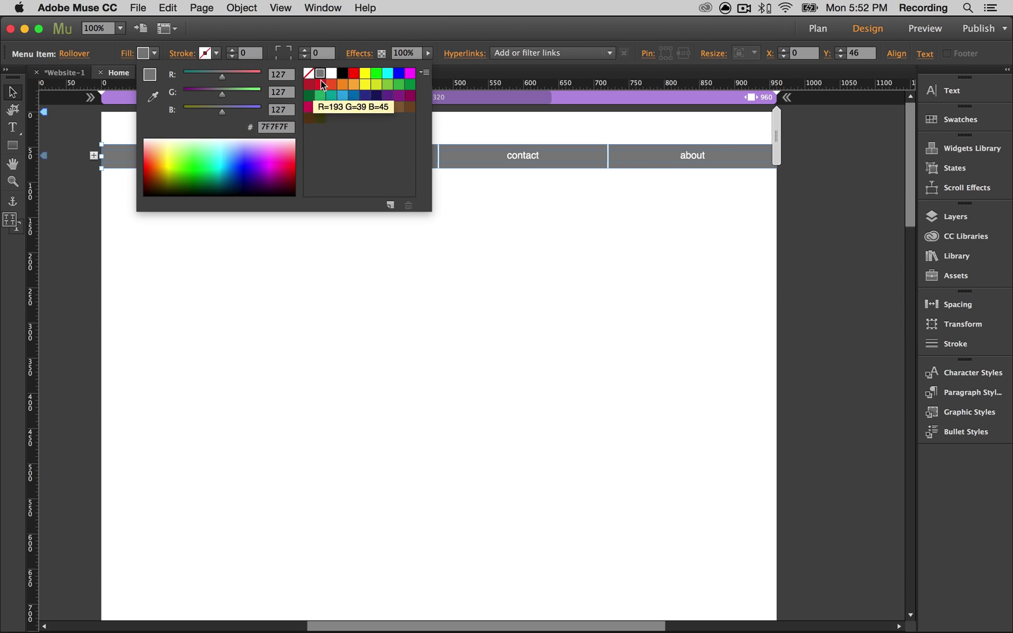
click(343, 73)
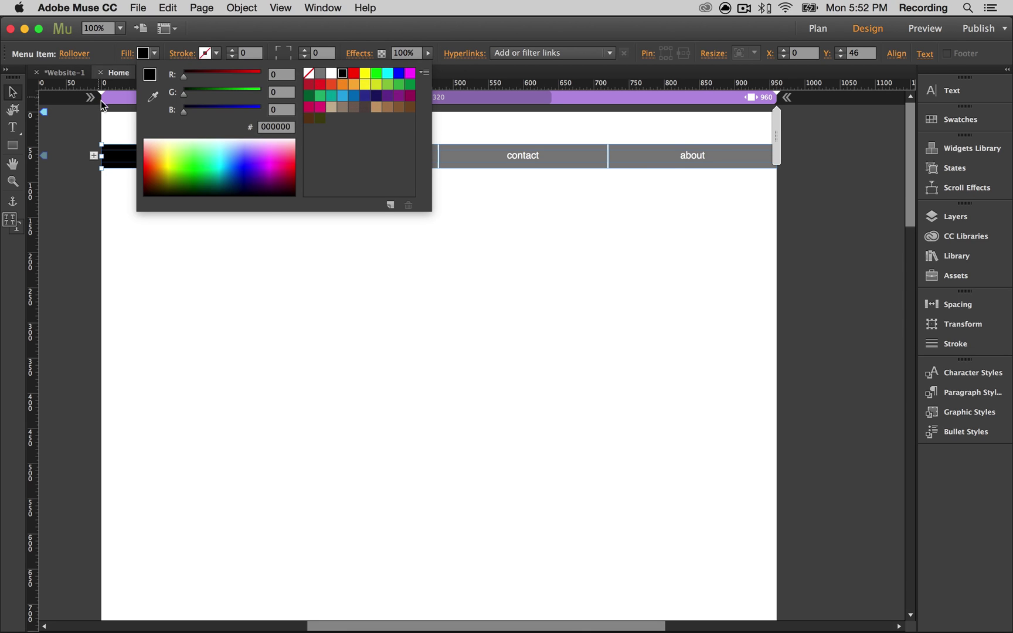
click(107, 118)
click(106, 119)
click(444, 152)
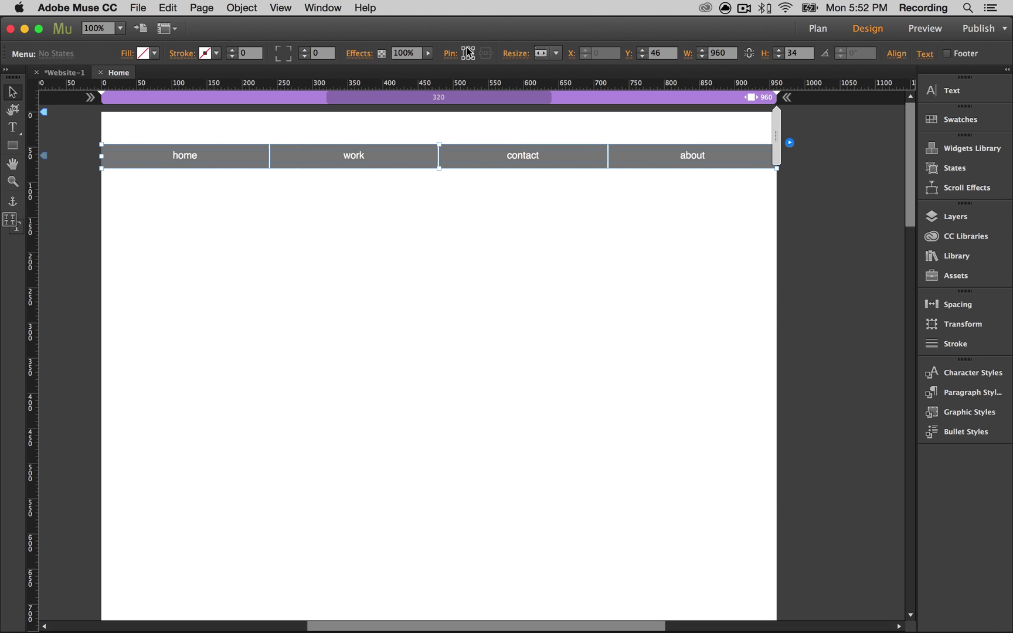
- Move the menu bar up and save its look as a new graphic style named 'menu'
drag(468, 144, 467, 116)
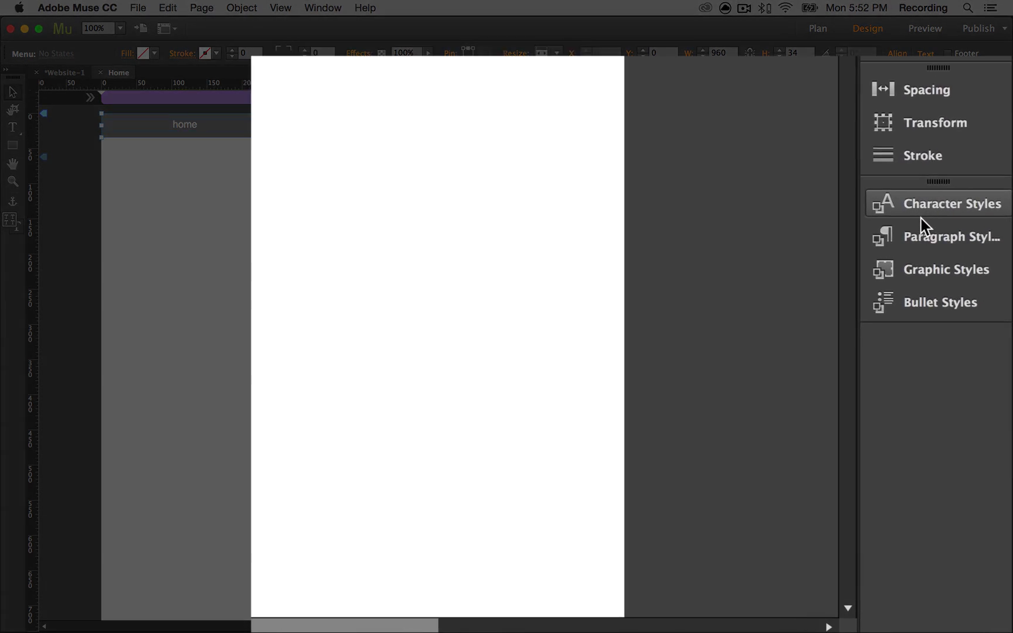
click(924, 274)
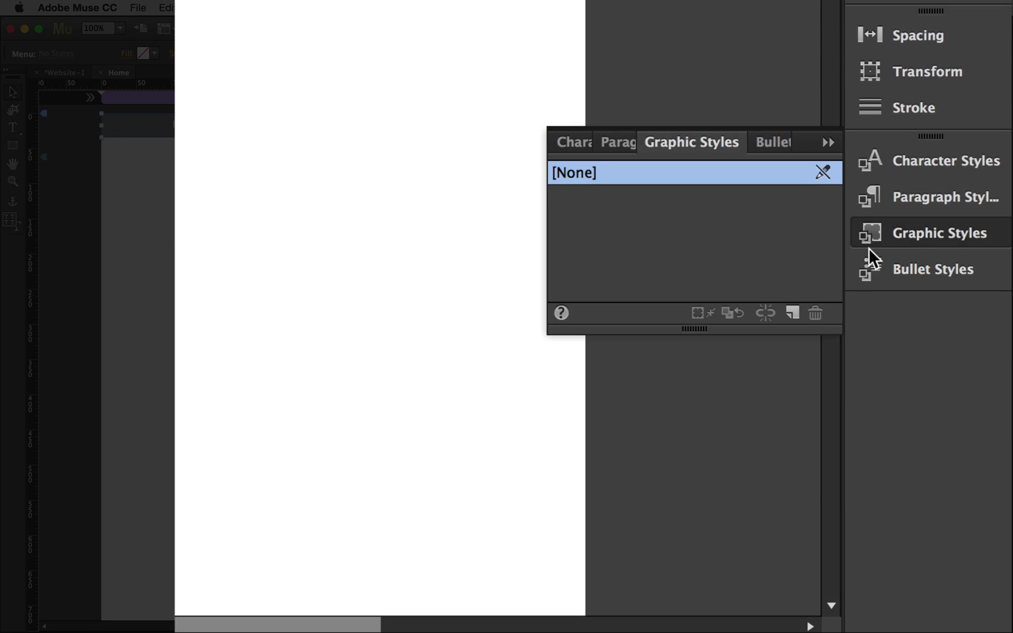
click(792, 308)
click(599, 188)
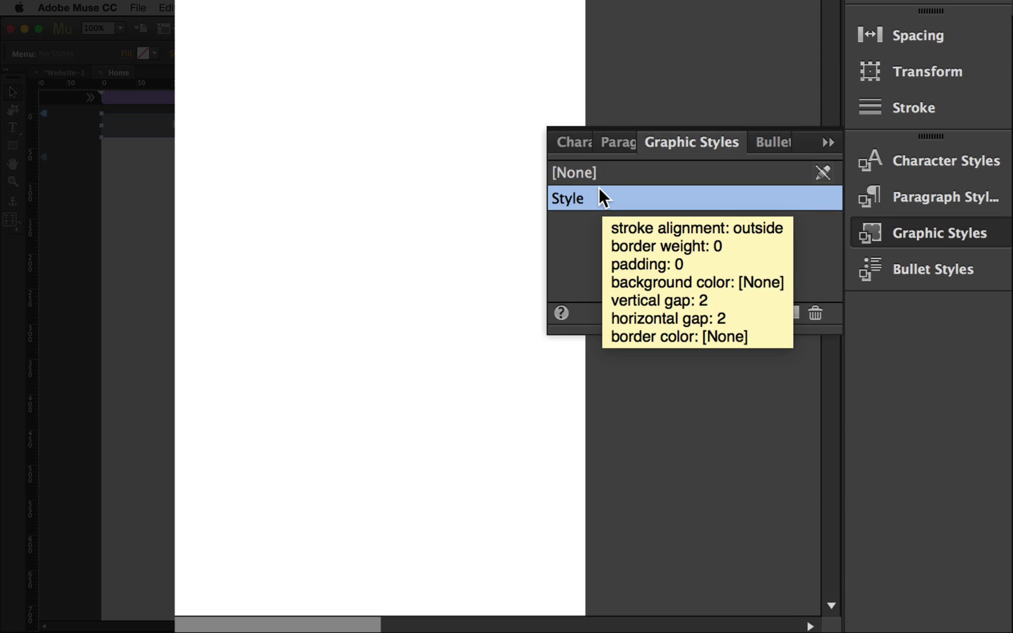
right_click(599, 193)
click(732, 404)
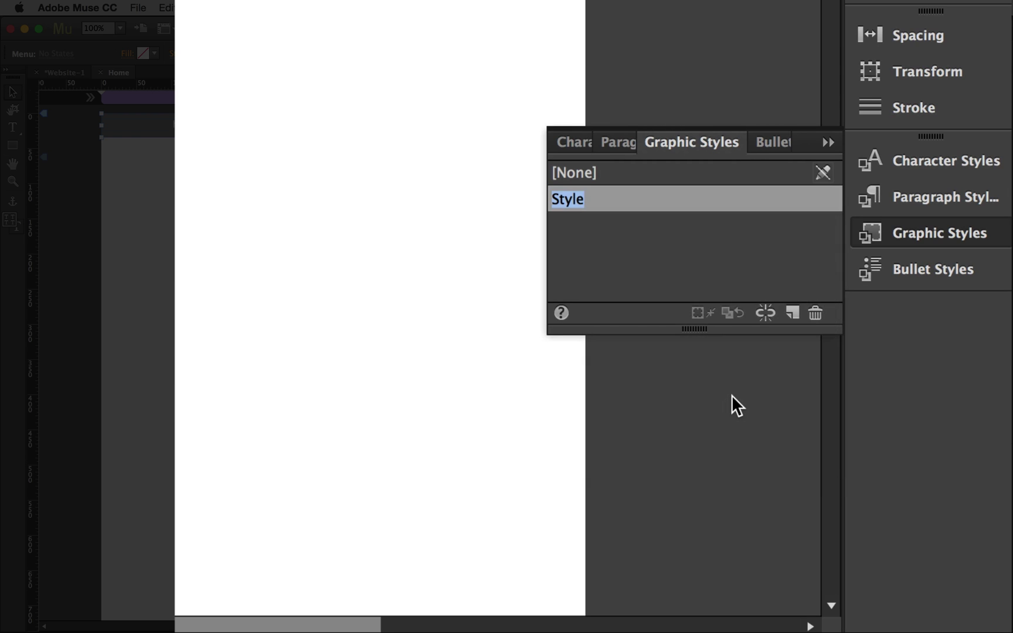
text(menu)
key(Return)
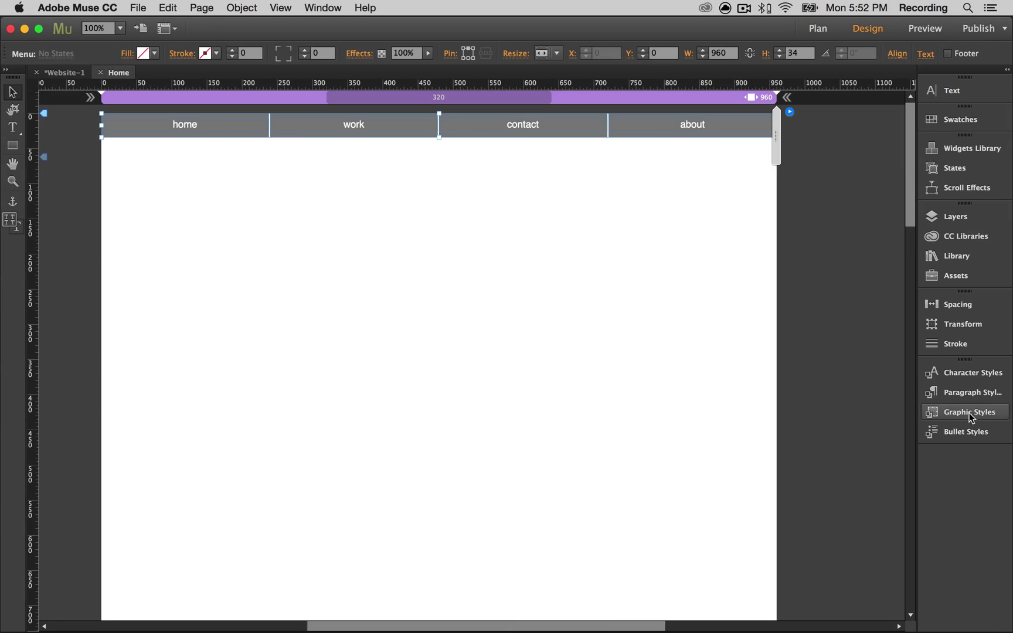
click(957, 256)
- Add a Menu Smart widget with tooltip name 'menu' and preview the page in the browser
drag(848, 337, 73, 160)
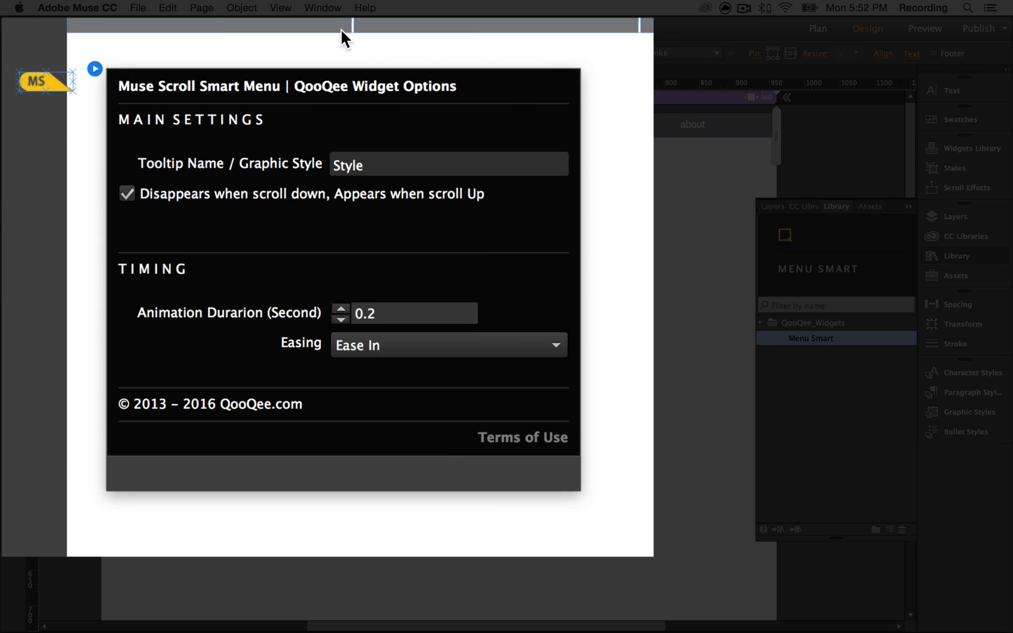
click(369, 163)
text(menu)
key(Return)
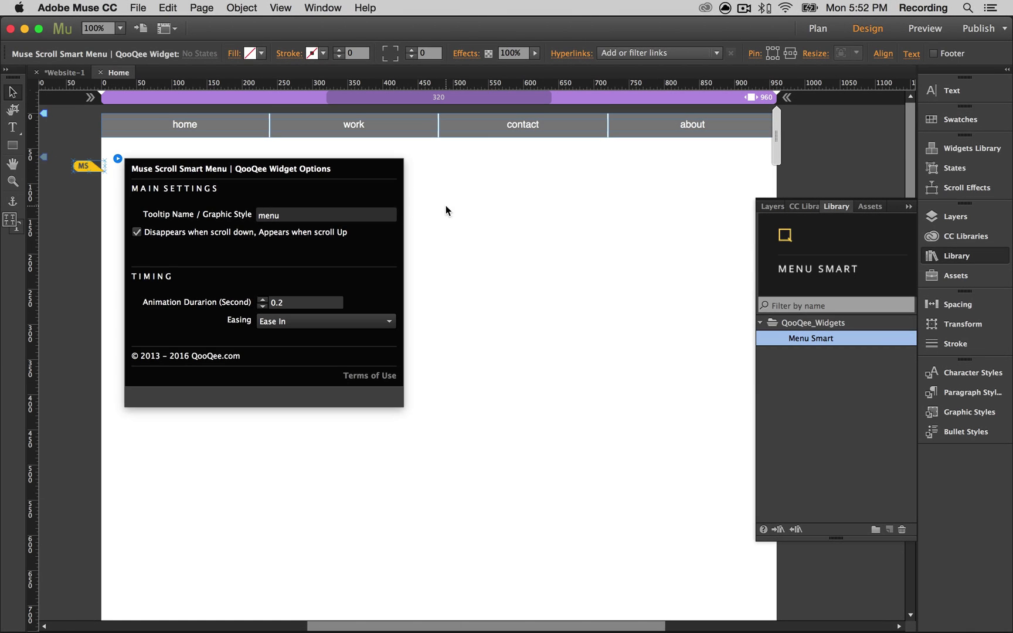
click(474, 201)
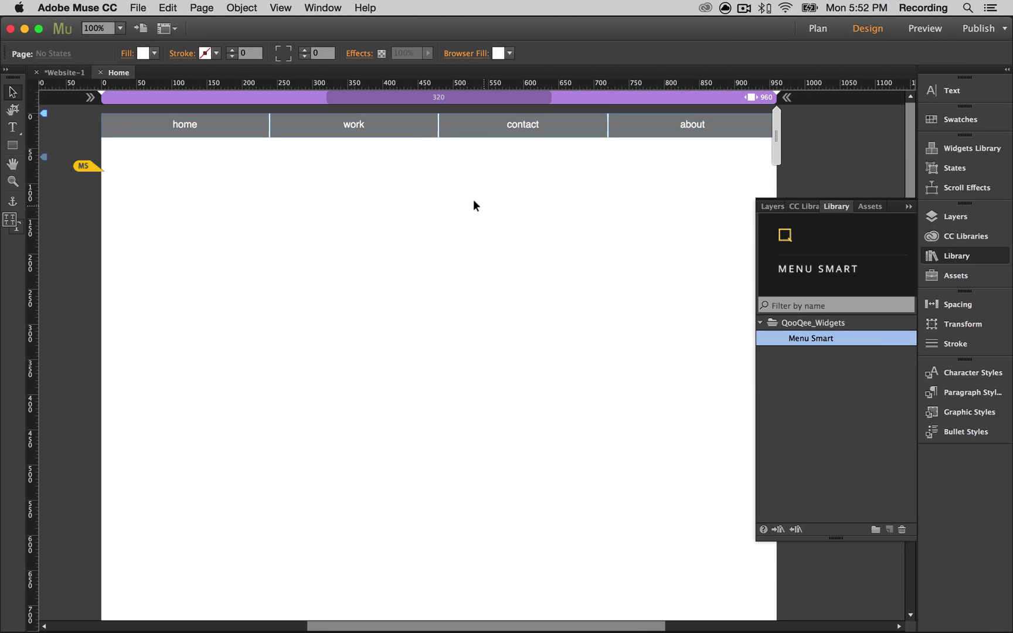
click(93, 167)
click(172, 208)
key(super+alt+e)
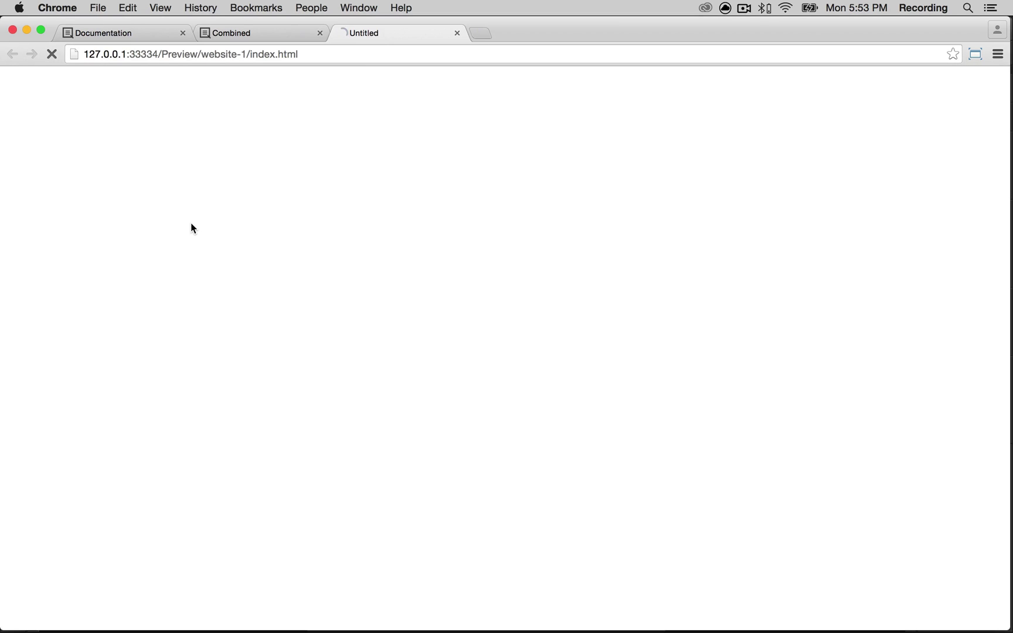
- Scroll the Chrome preview down and up to test the menu, then return to Muse
scroll(193, 229, down, 15)
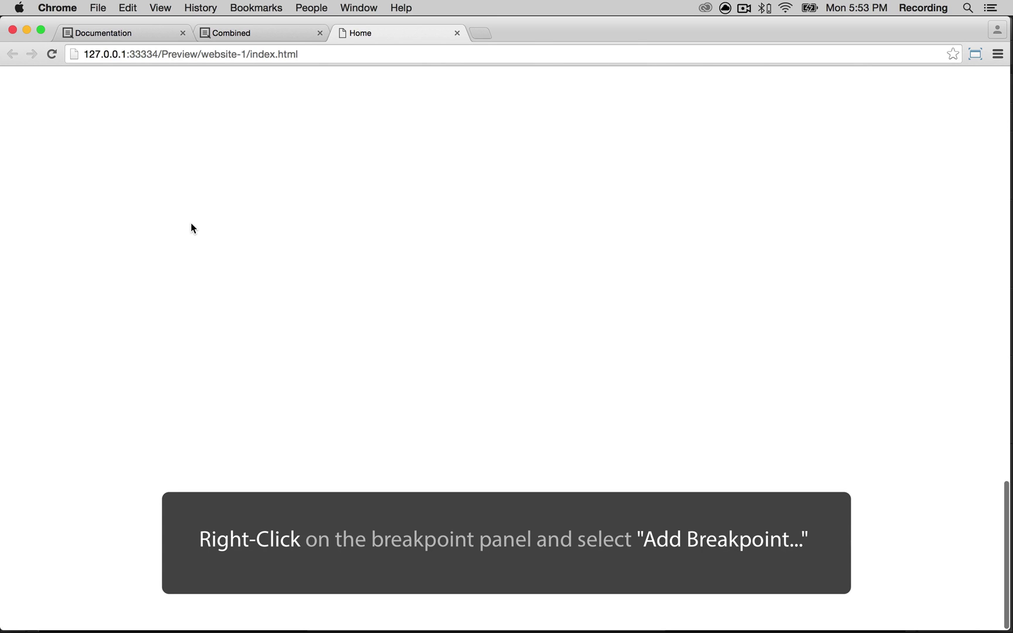
scroll(191, 224, up, 6)
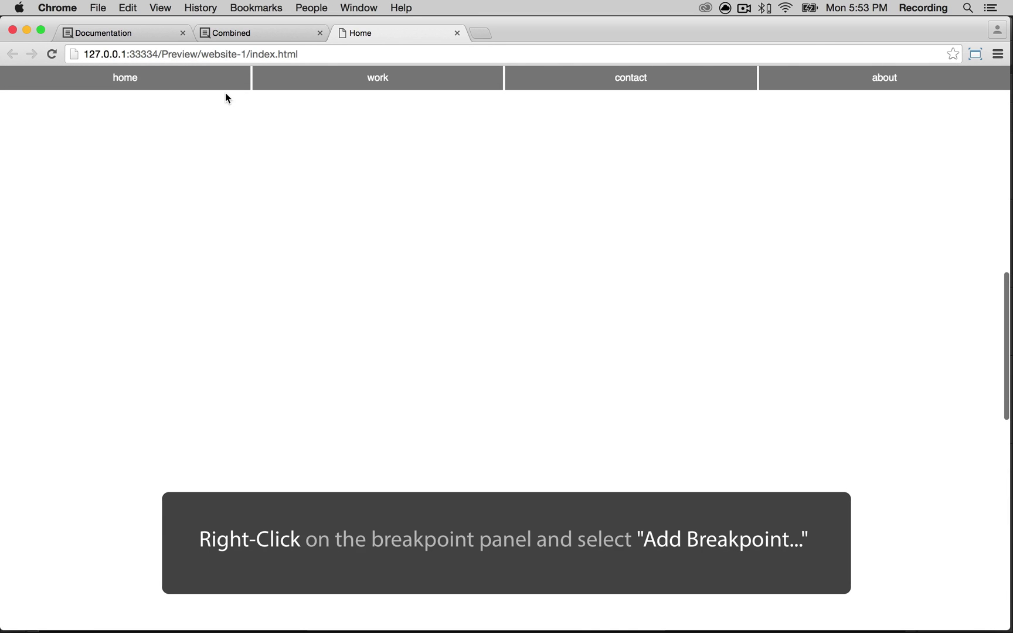
scroll(174, 345, up, 6)
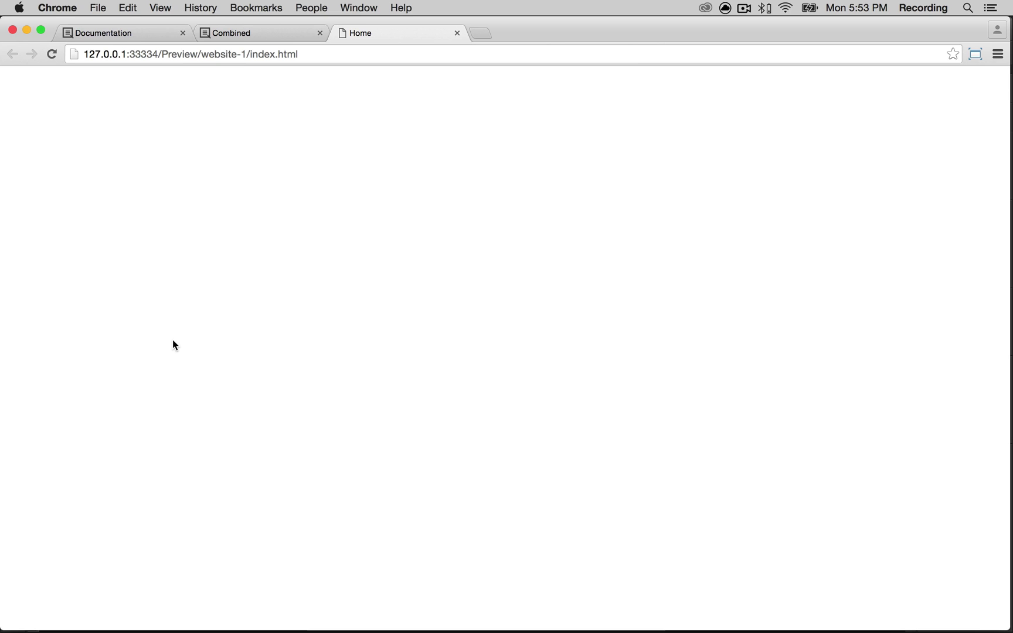
key(super+Tab)
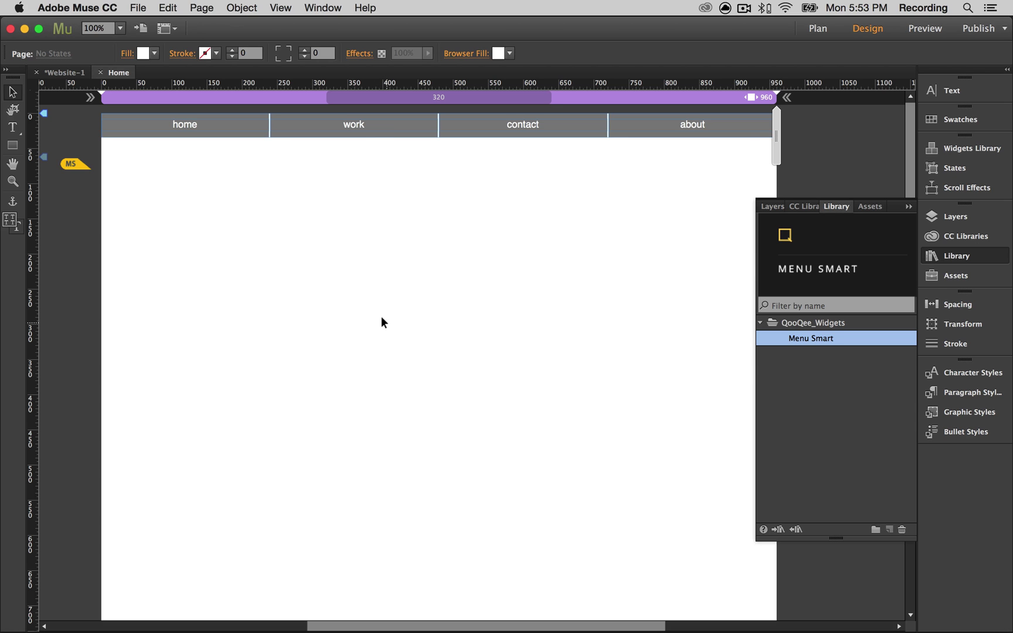
- Close the library, add a 700-px breakpoint, and return to the 960 layout
click(942, 255)
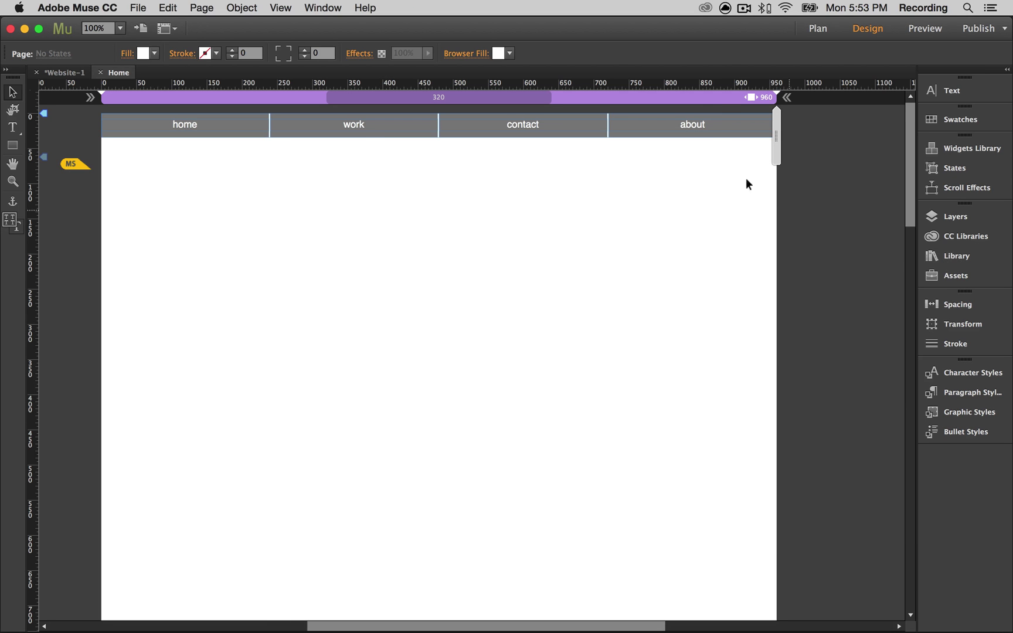
right_click(705, 102)
click(717, 109)
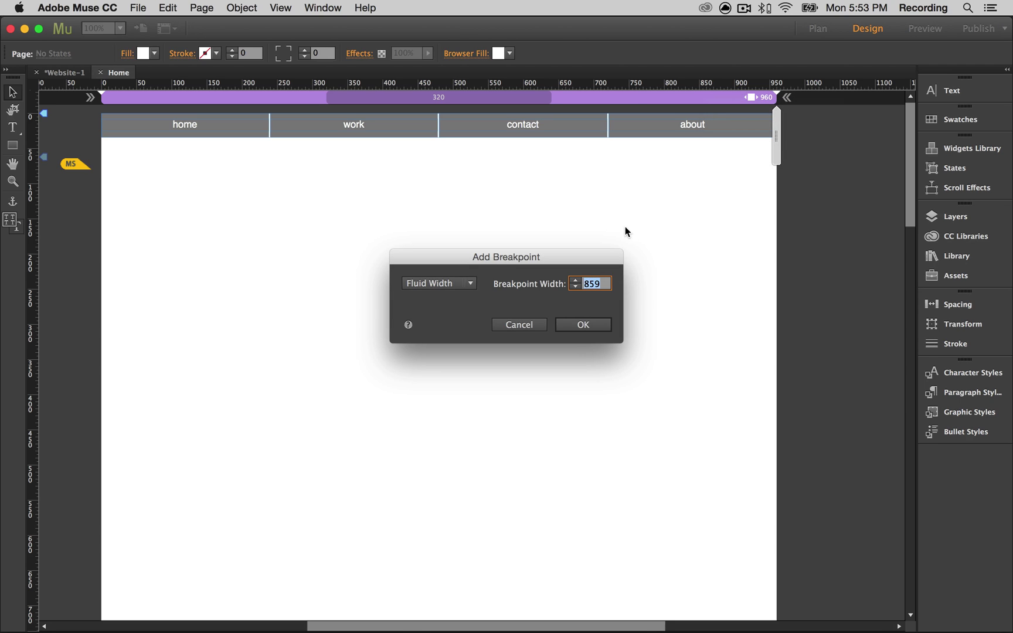
text(700)
click(594, 326)
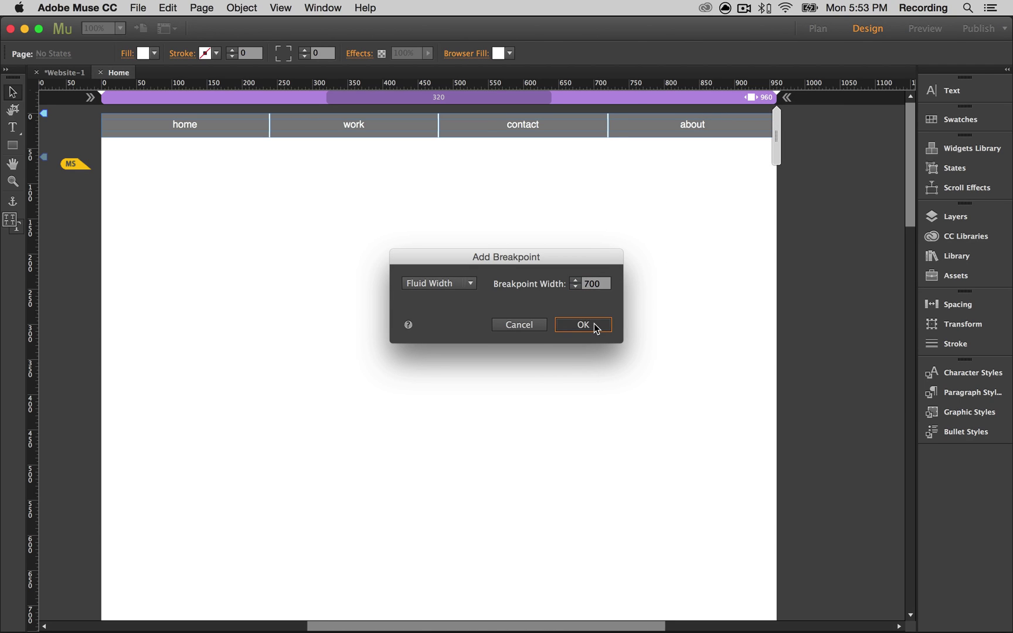
click(599, 331)
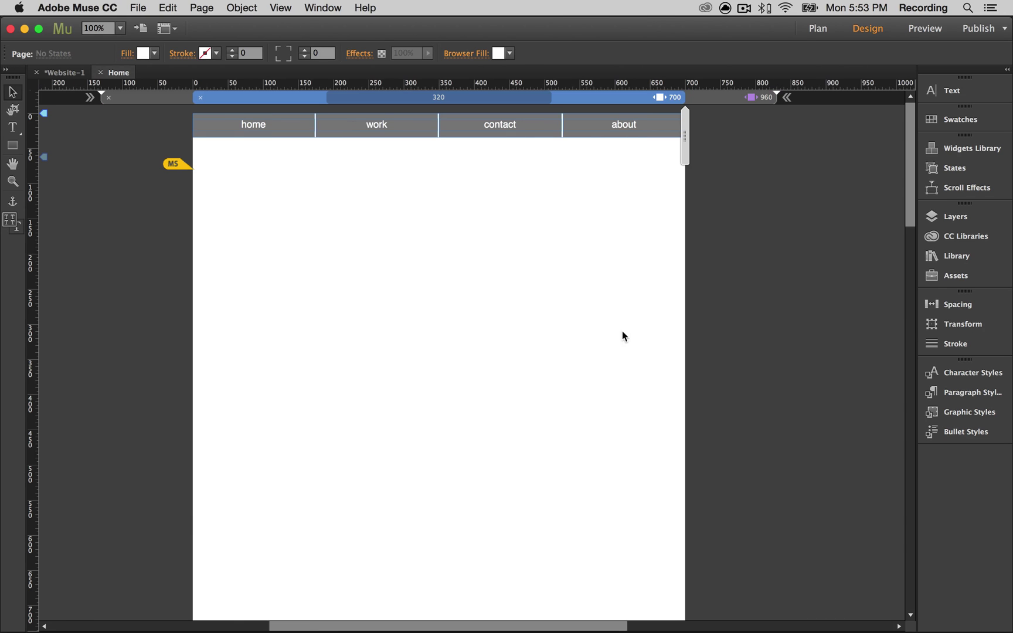
click(717, 101)
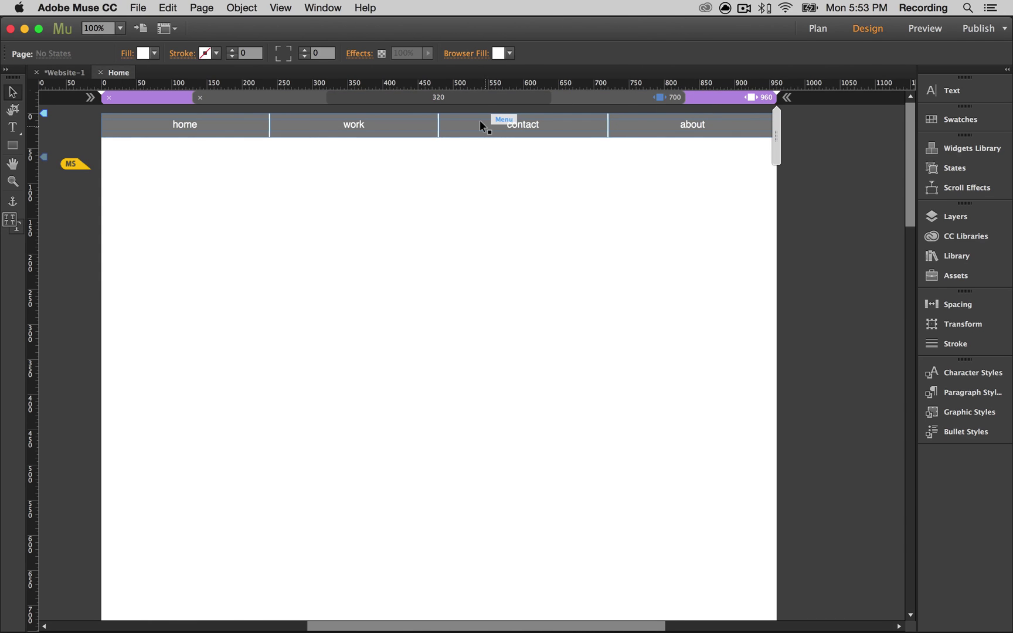
- Hide both the gray menu and the Scroll Smart Menu widget in other breakpoints
click(460, 122)
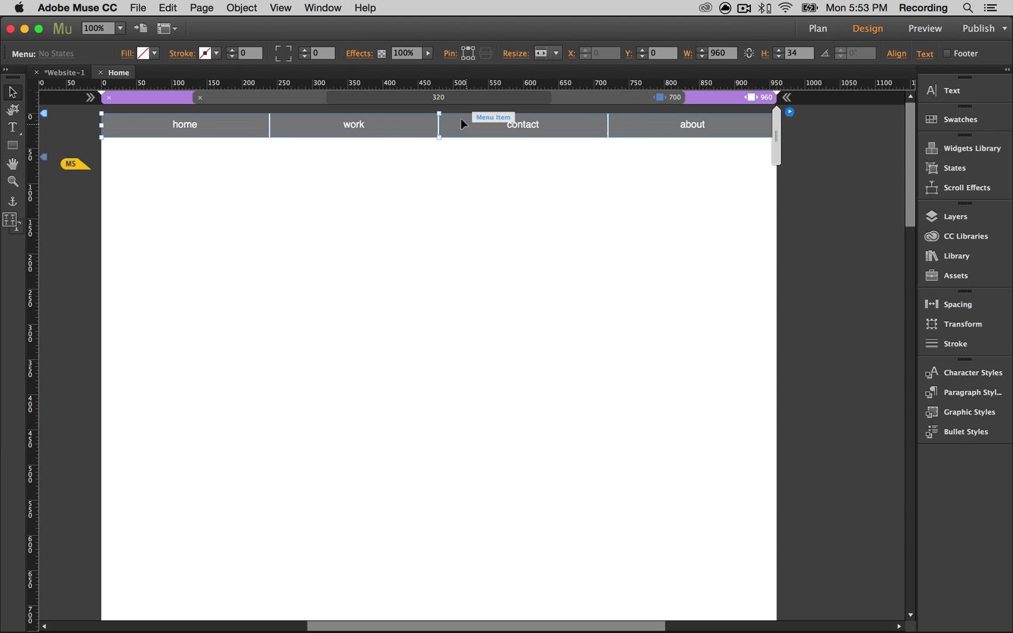
right_click(466, 125)
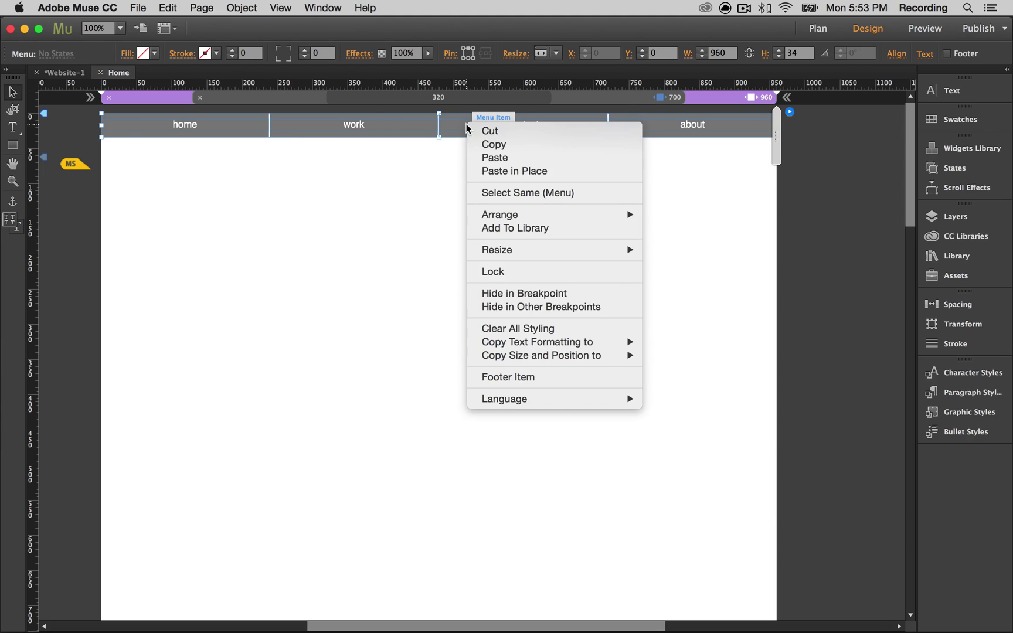
click(556, 307)
click(70, 163)
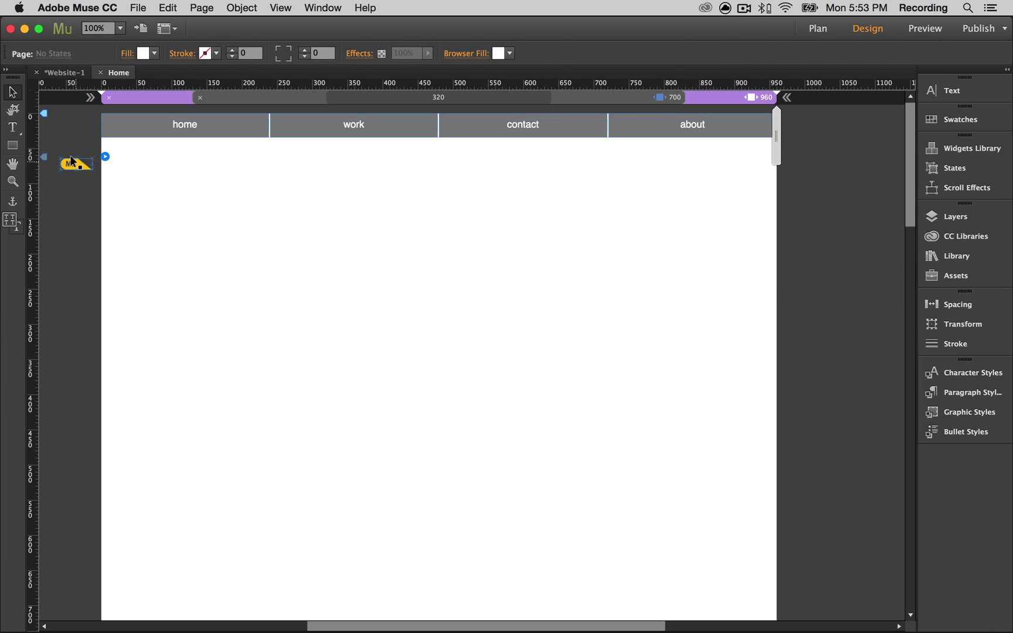
right_click(72, 160)
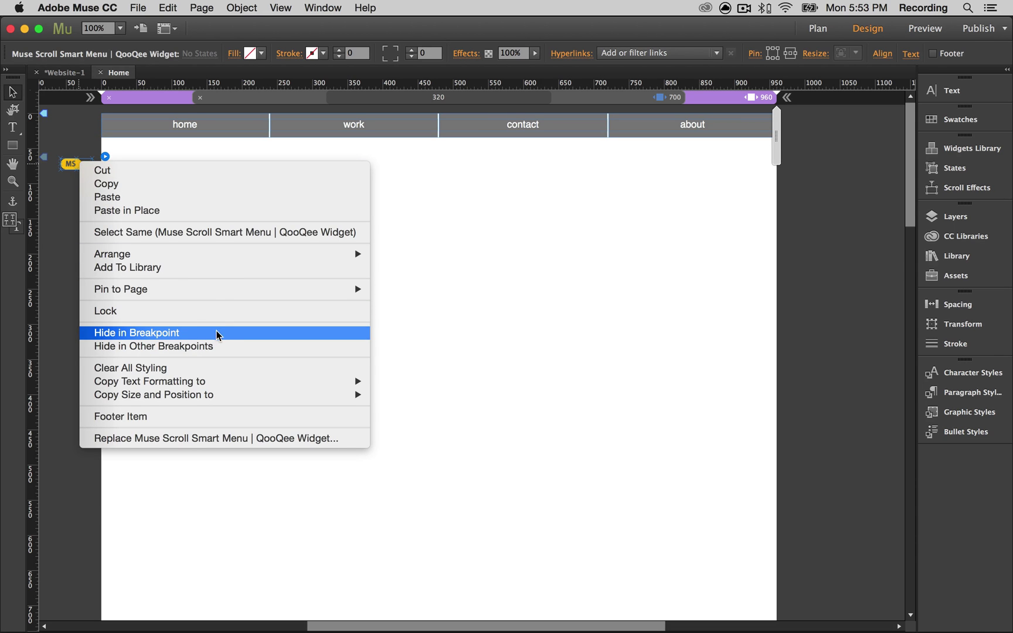
click(229, 345)
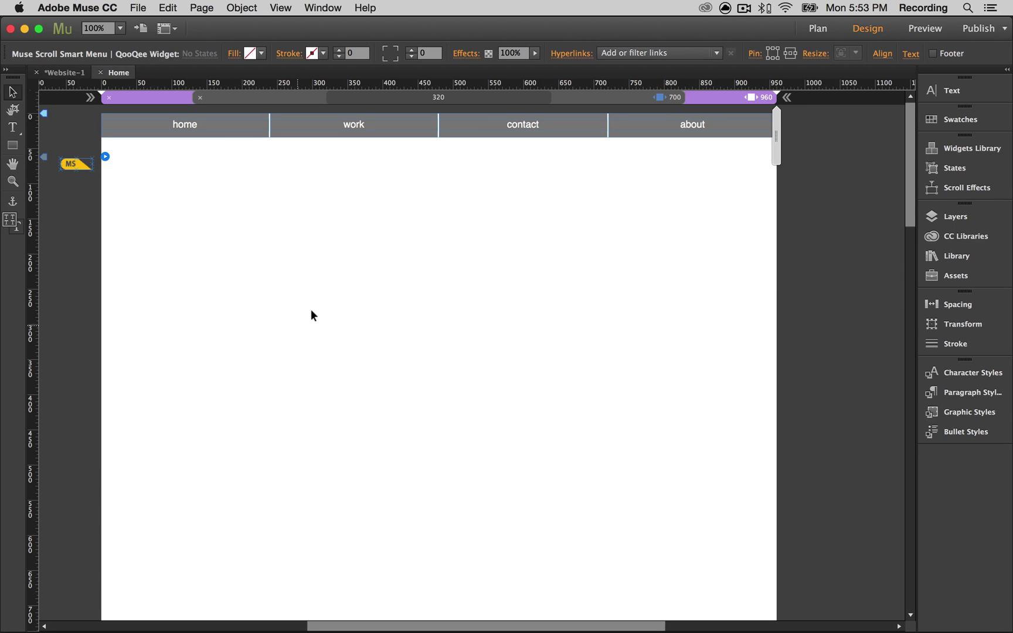
click(169, 222)
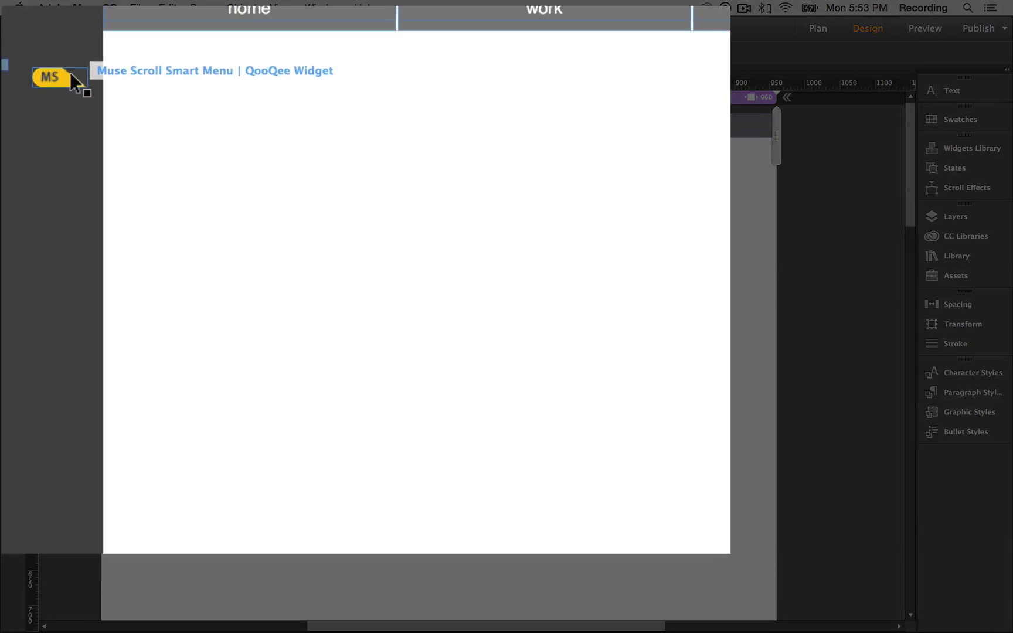
- Turn off the widget's 'Disappears when scroll down, Appears when scroll Up' option
click(87, 166)
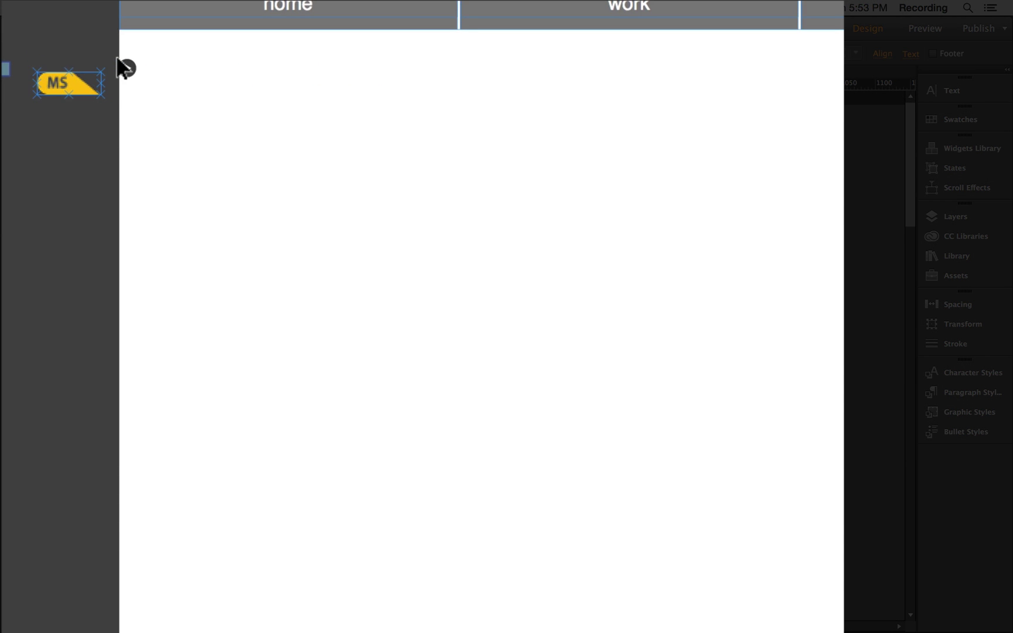
click(126, 68)
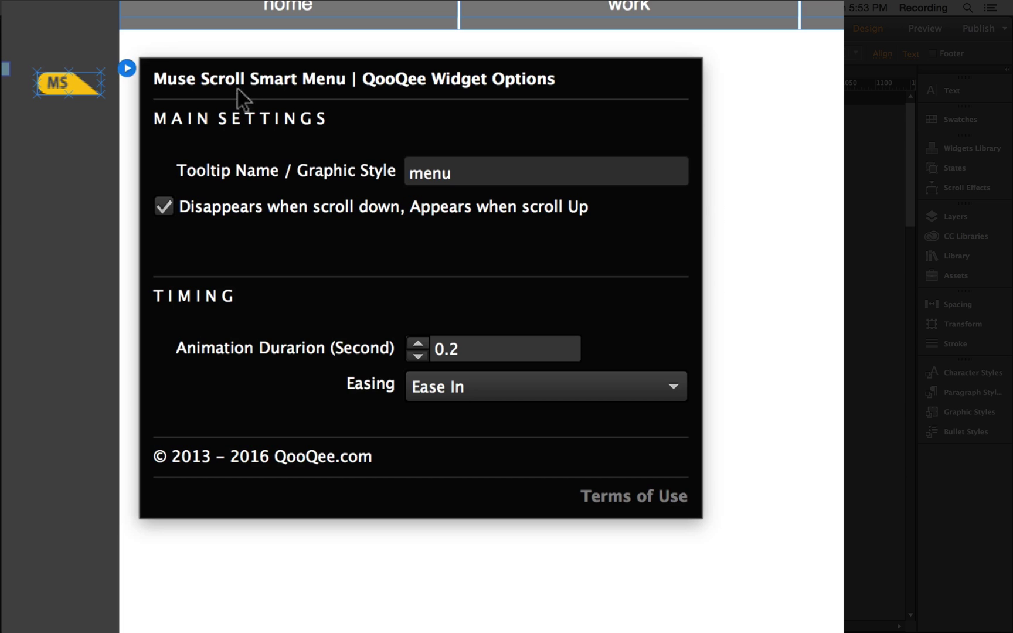
click(199, 206)
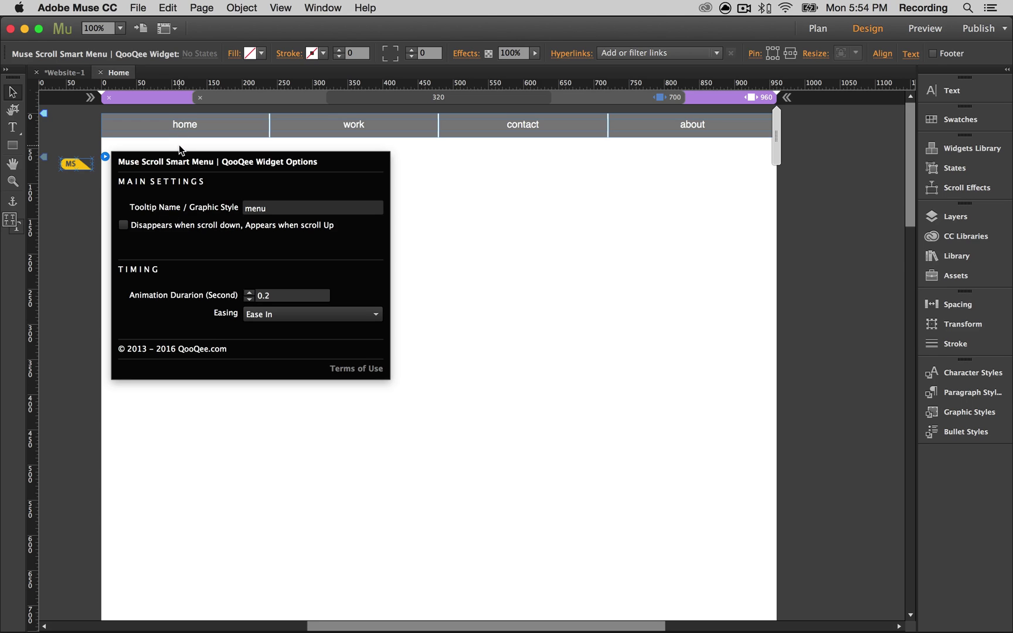
click(179, 144)
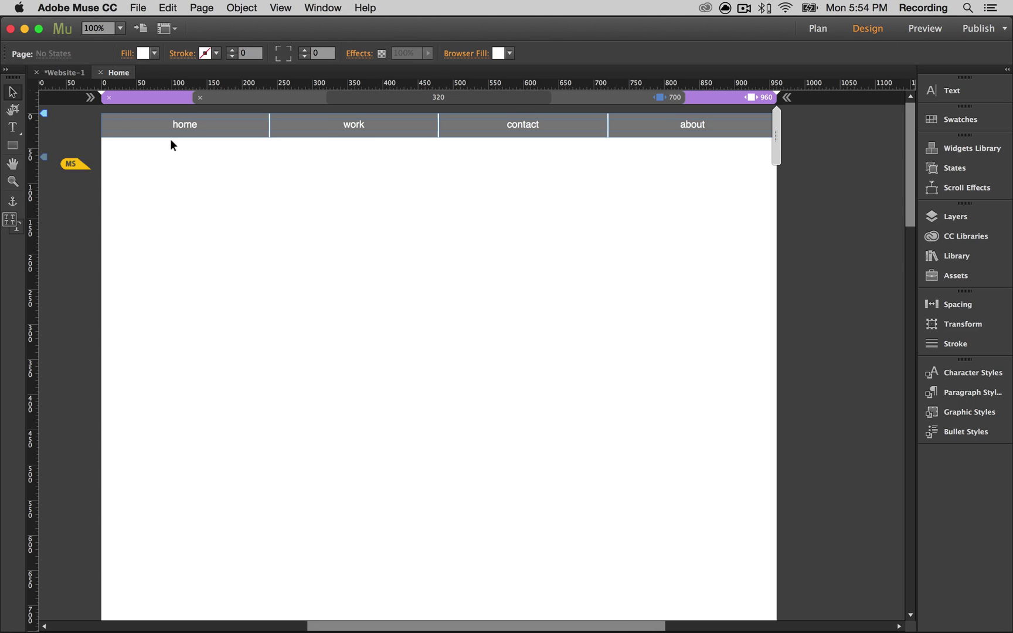
- In the 700 breakpoint layout, move the four-item menu up to the page top
click(230, 132)
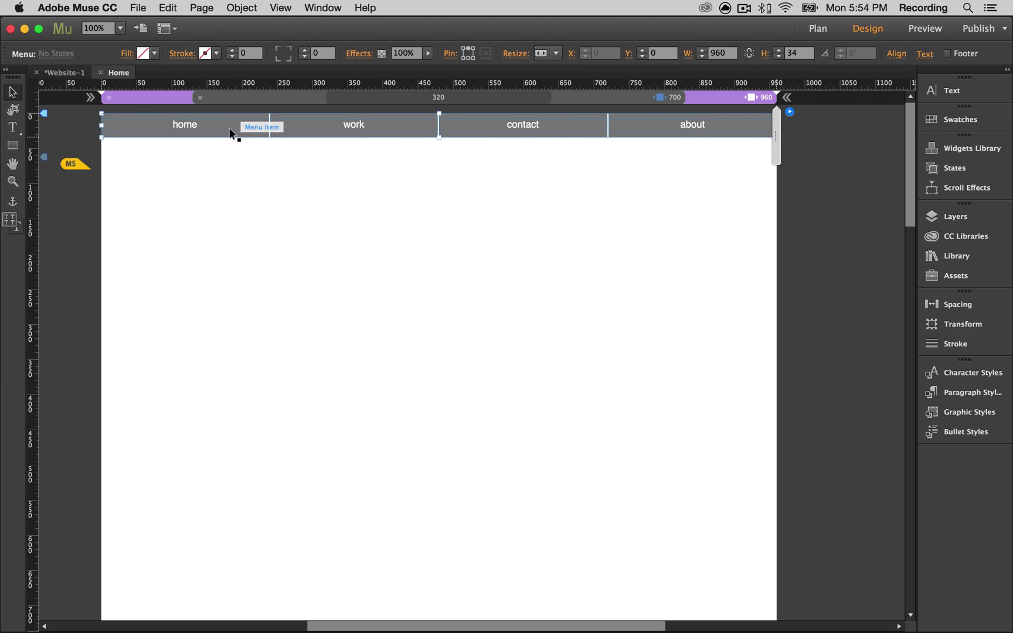
click(554, 99)
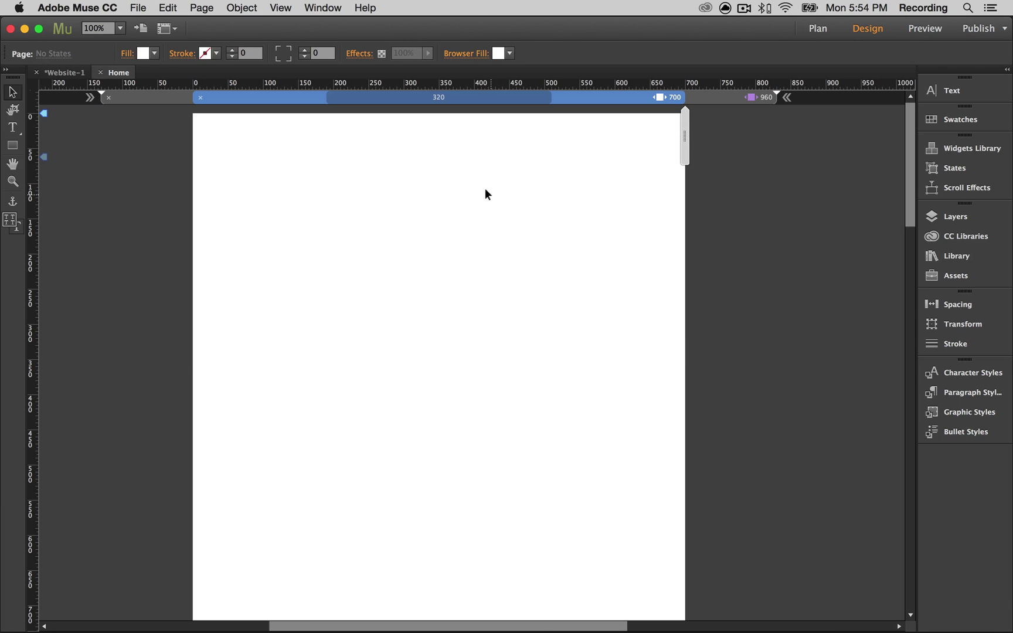
drag(565, 350, 559, 111)
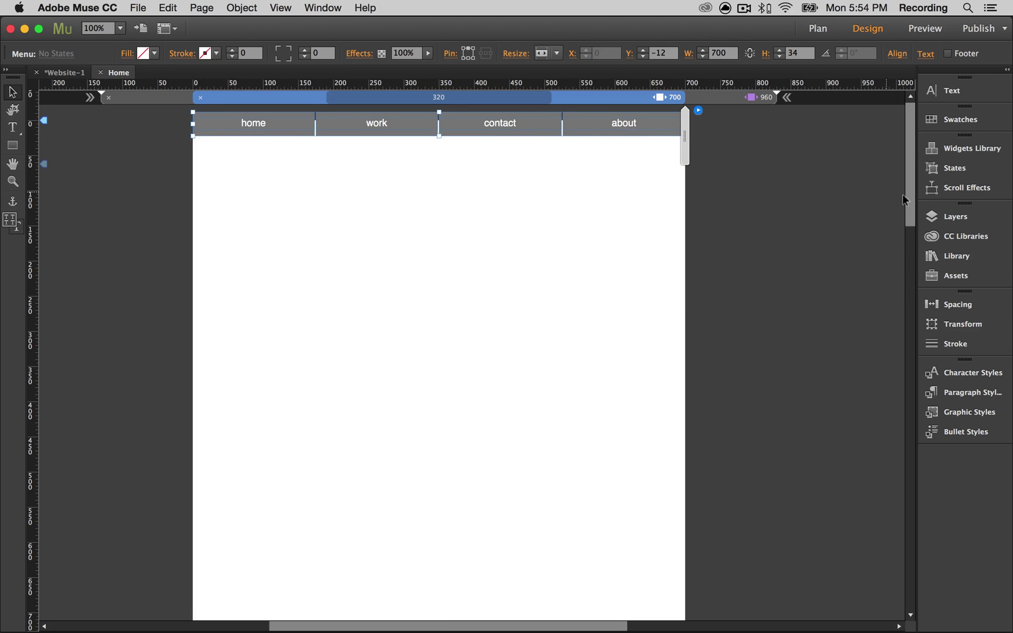
- Duplicate the 'menu' graphic style and rename the copy 'menuTablet'
click(979, 411)
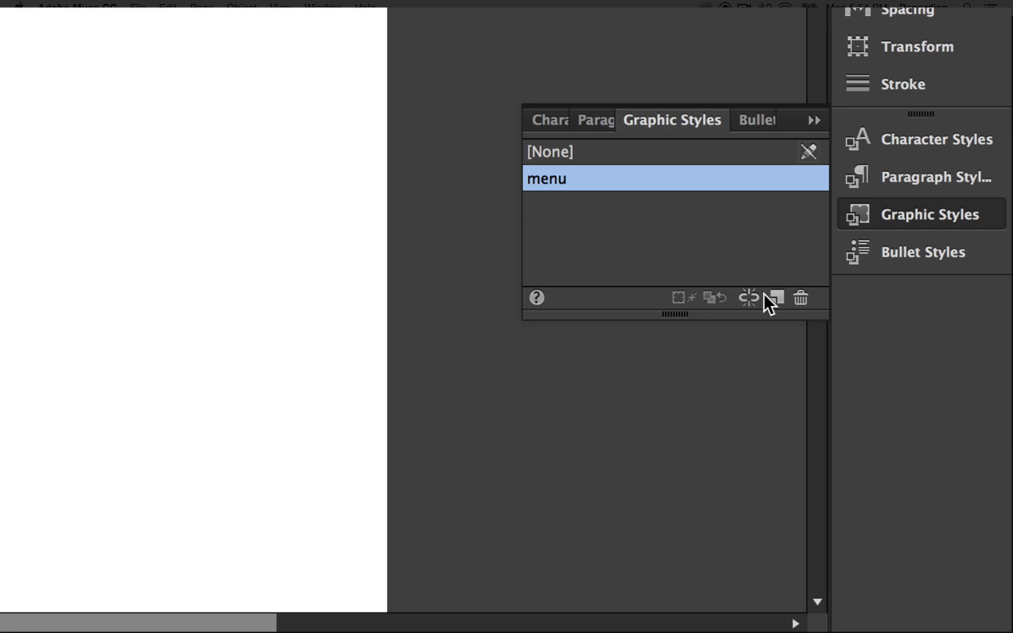
click(765, 293)
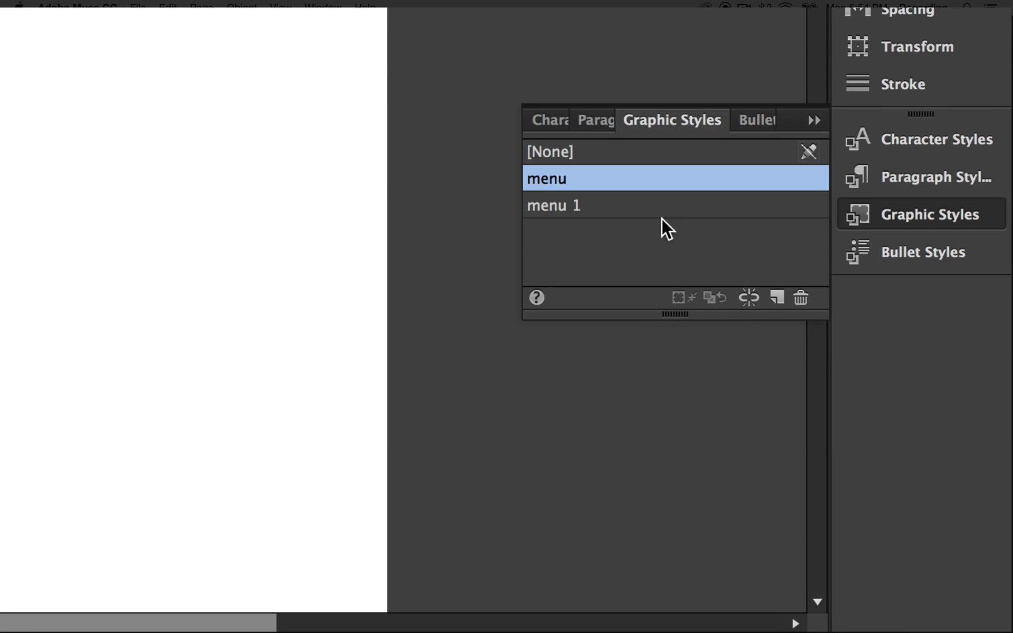
click(633, 209)
right_click(633, 208)
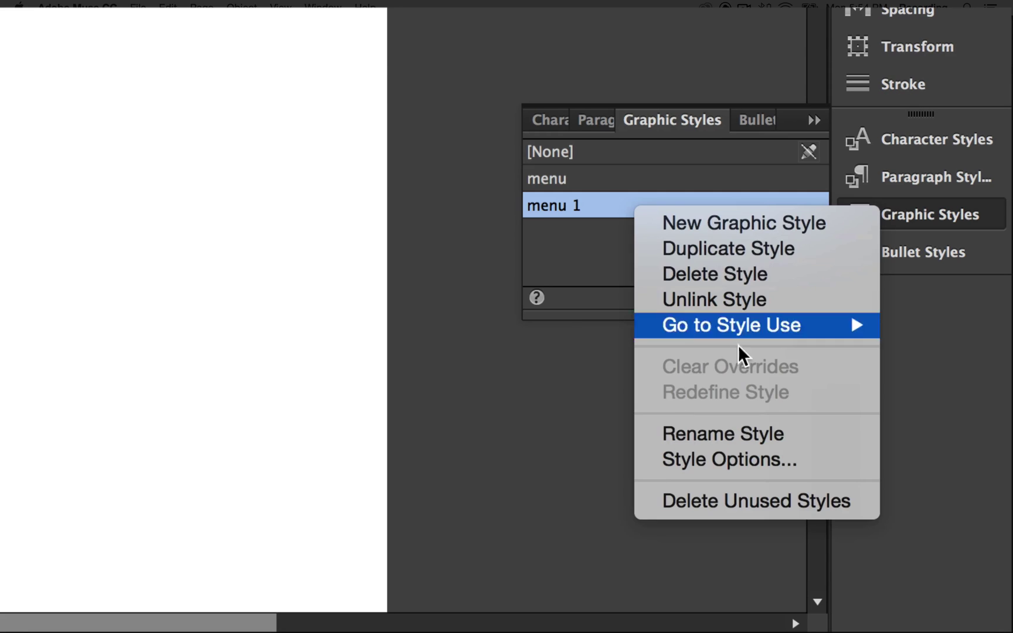
click(771, 429)
text(menuTablet)
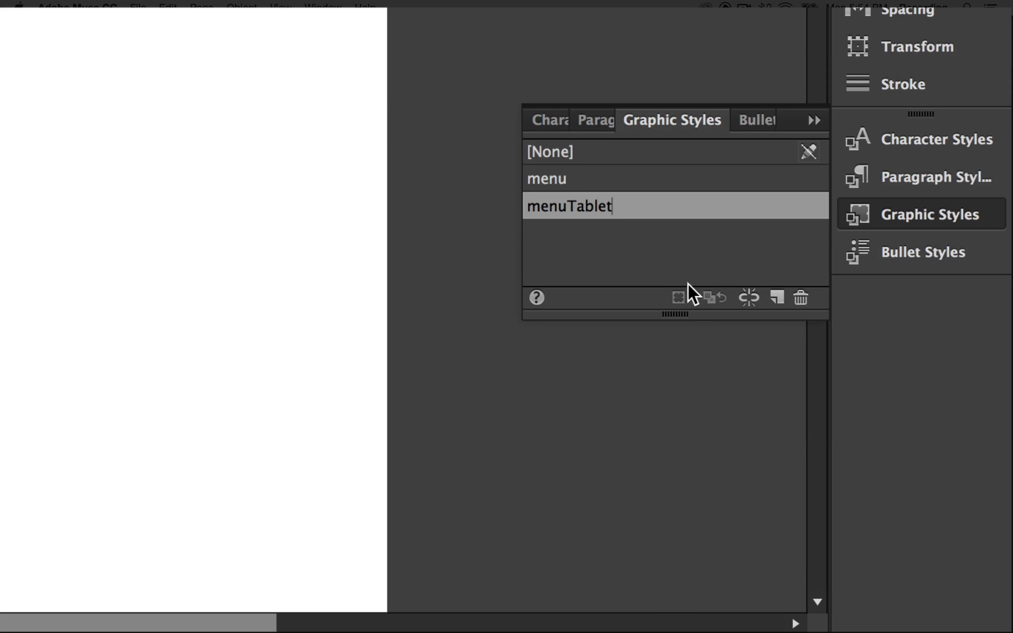
key(Return)
- Place a Menu Smart widget with tooltip name 'menuTablet'
click(956, 258)
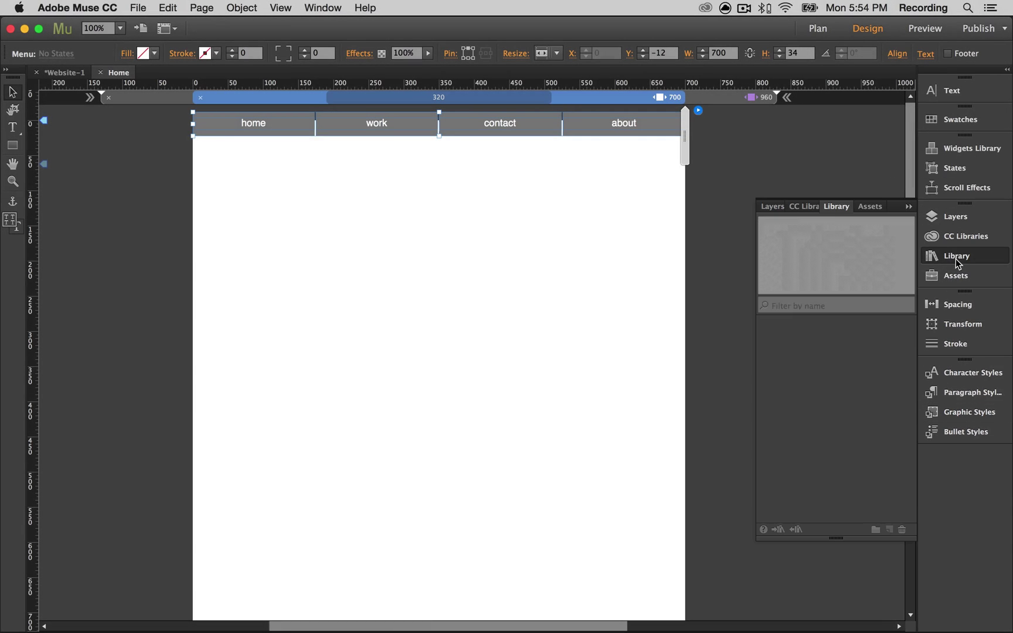
drag(843, 338, 102, 179)
double_click(296, 235)
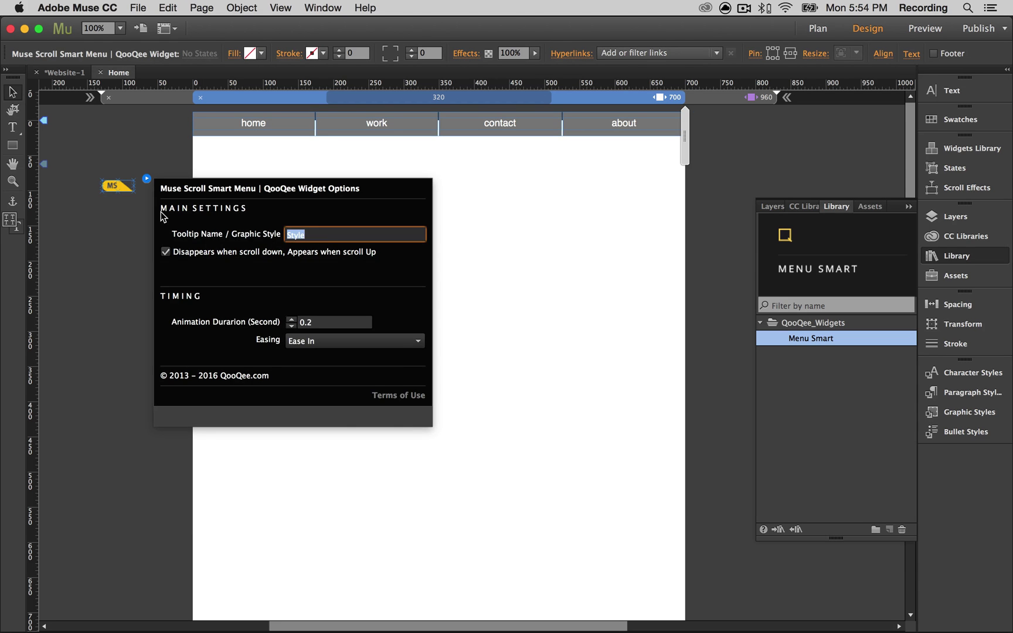
text(menuTabl)
text(et)
click(137, 146)
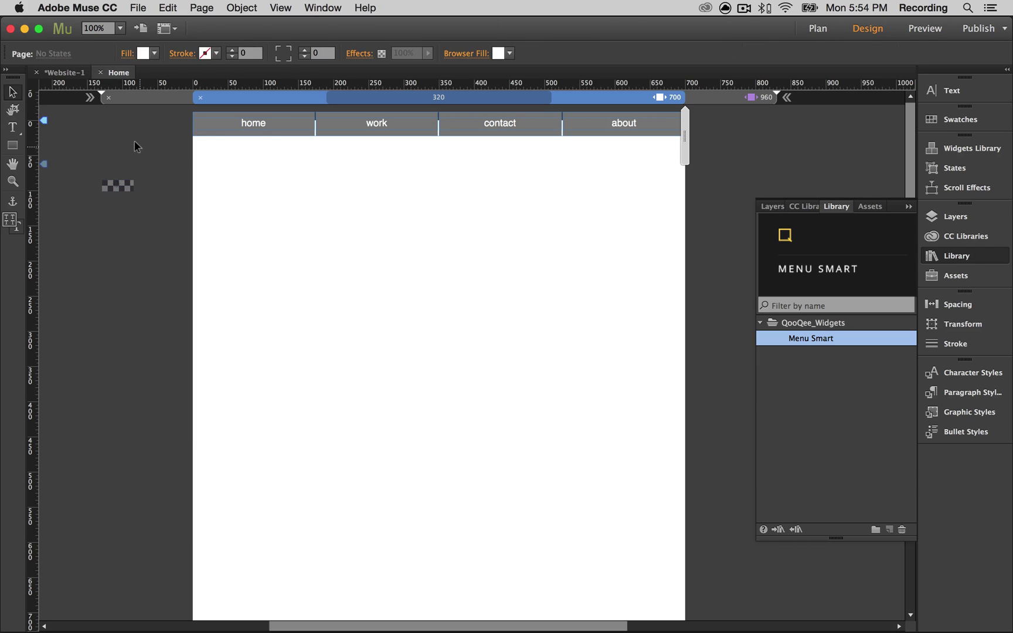
- Nudge the menu flush to the page top and add a 550-px breakpoint
click(631, 138)
drag(632, 140, 638, 138)
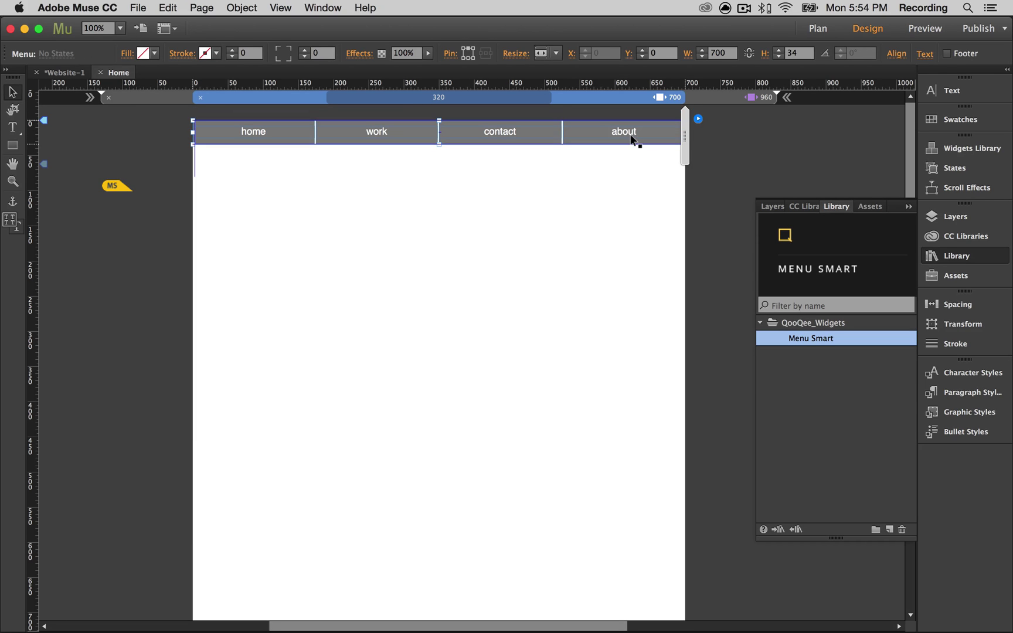
right_click(602, 97)
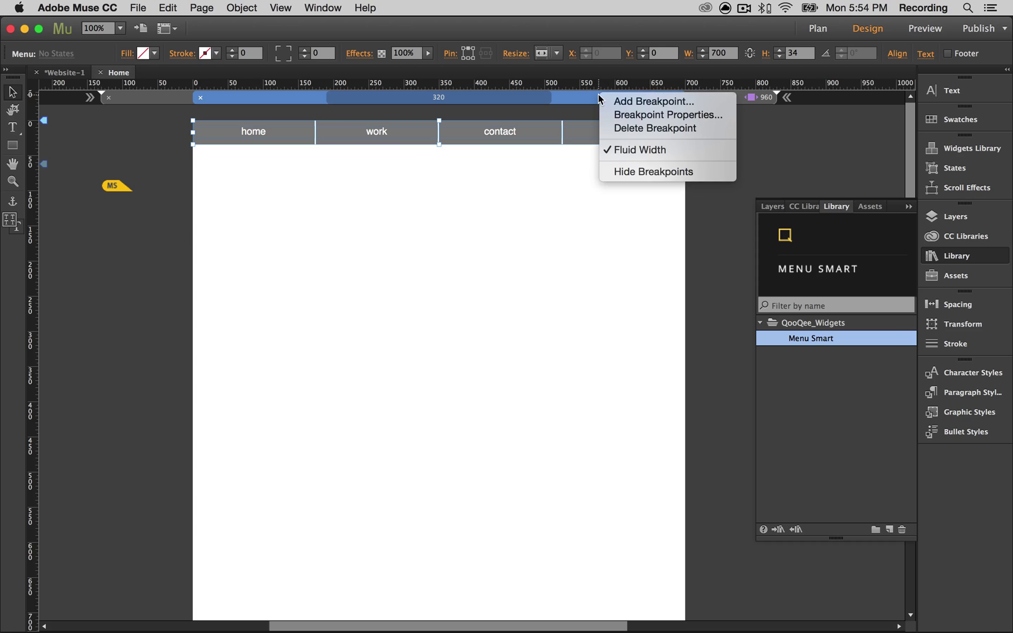
click(611, 100)
text(550)
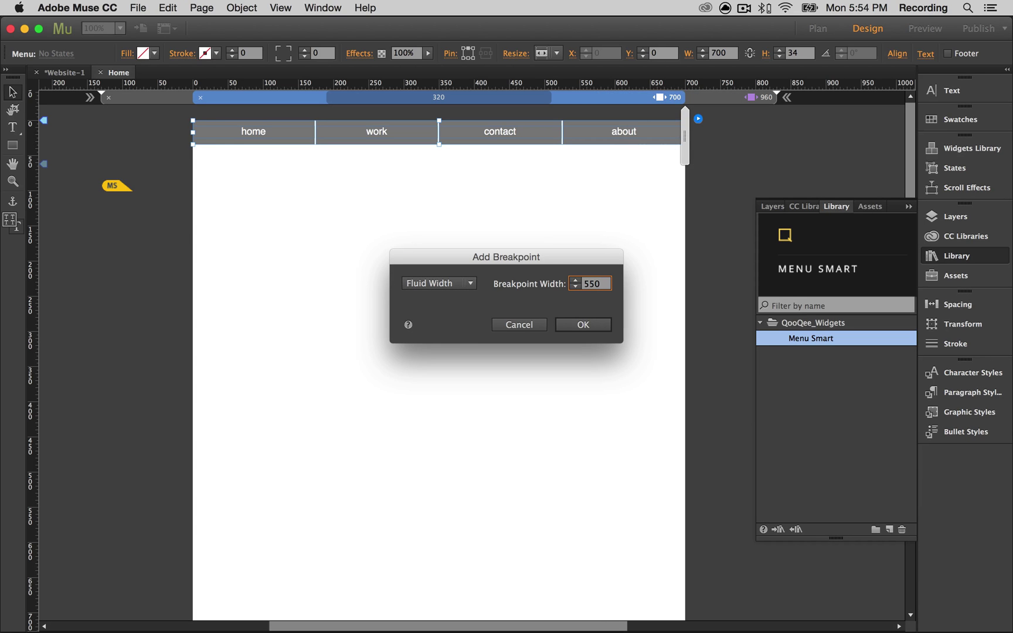
key(Return)
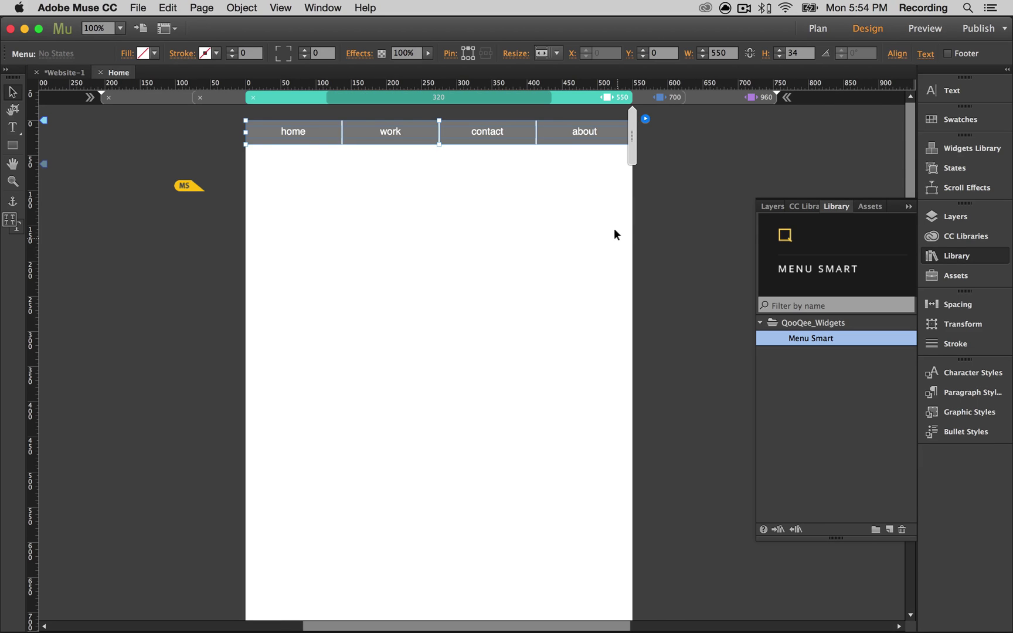
click(616, 213)
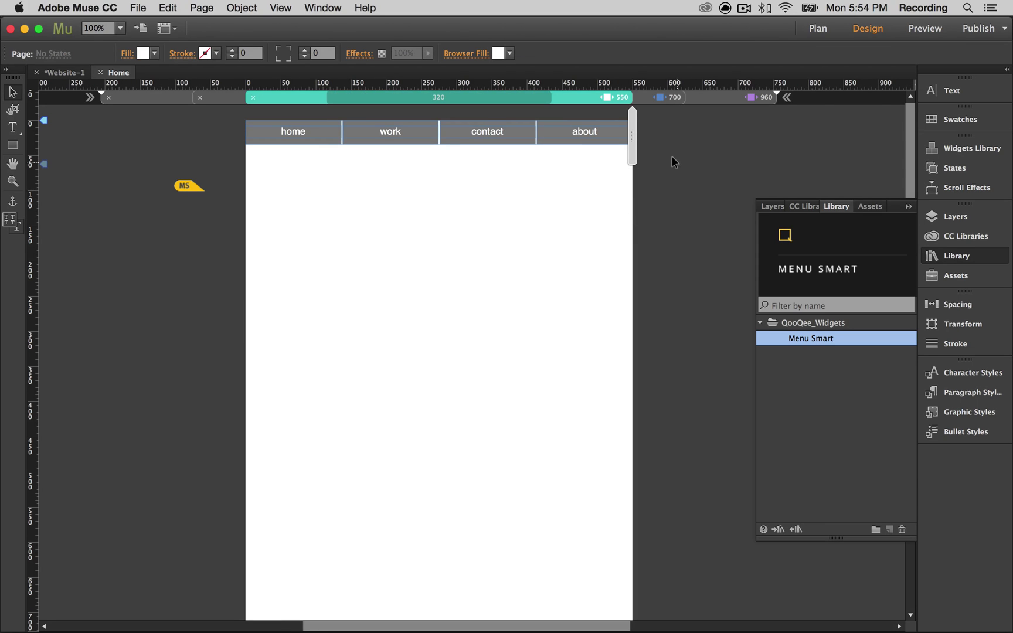
- In the 960 layout, hide the lower duplicate menu using Hide in Breakpoint
click(724, 95)
click(285, 173)
click(288, 208)
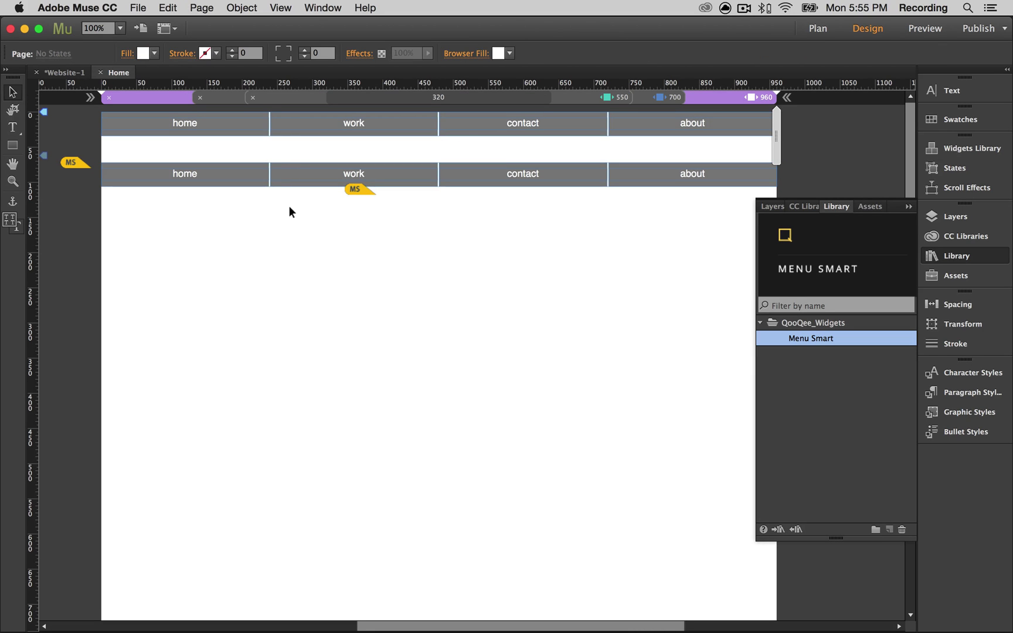
right_click(256, 182)
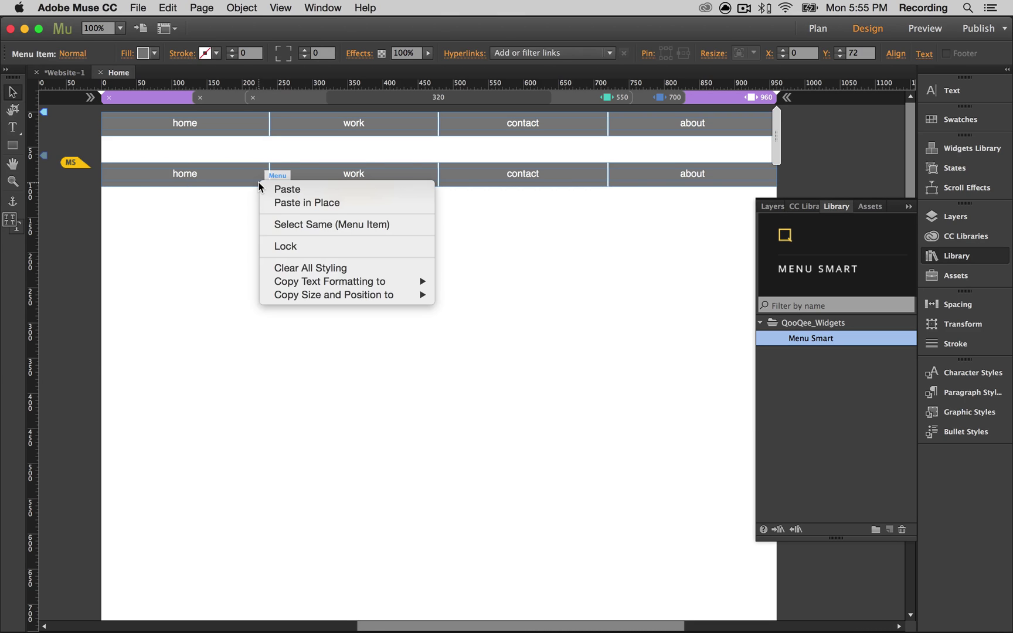
click(230, 204)
click(231, 200)
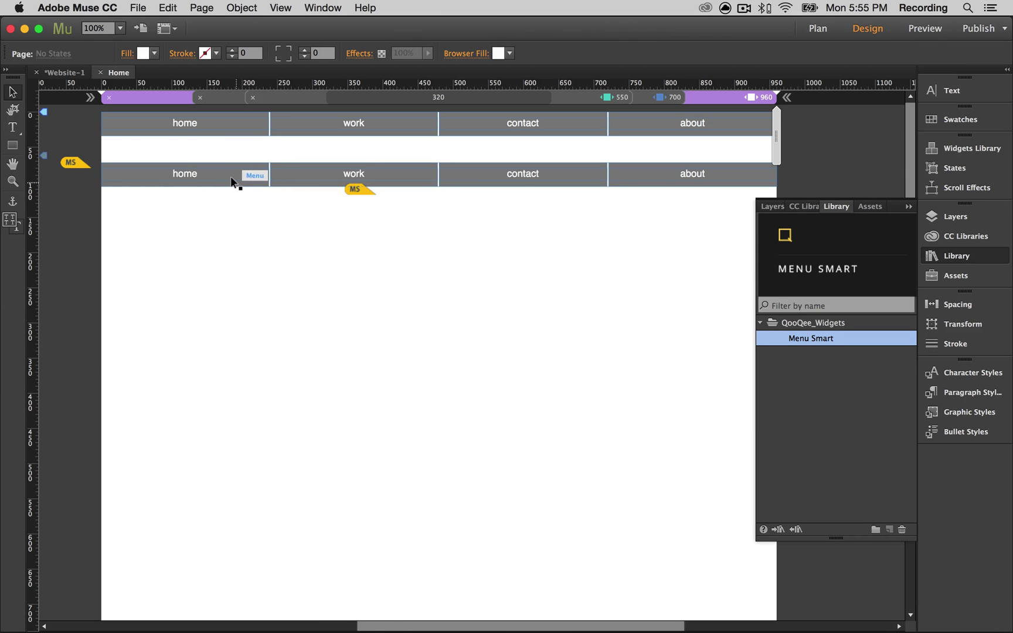
right_click(232, 181)
click(209, 222)
click(275, 219)
click(285, 167)
right_click(291, 171)
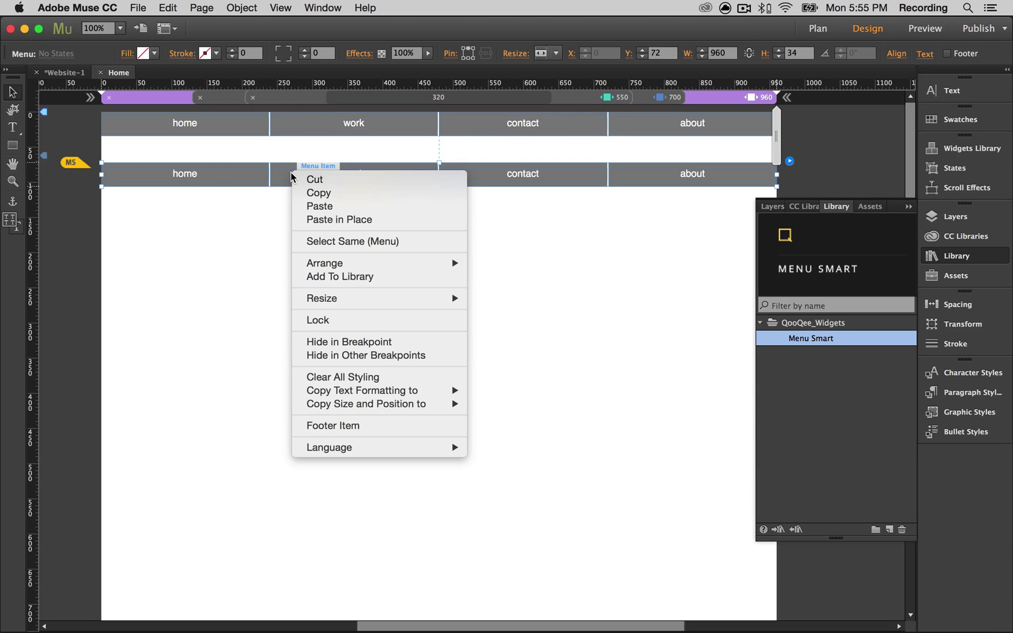
click(372, 341)
- Hide the lower Menu Smart widget in the 960 layout and preview the page in the browser
click(372, 328)
right_click(361, 192)
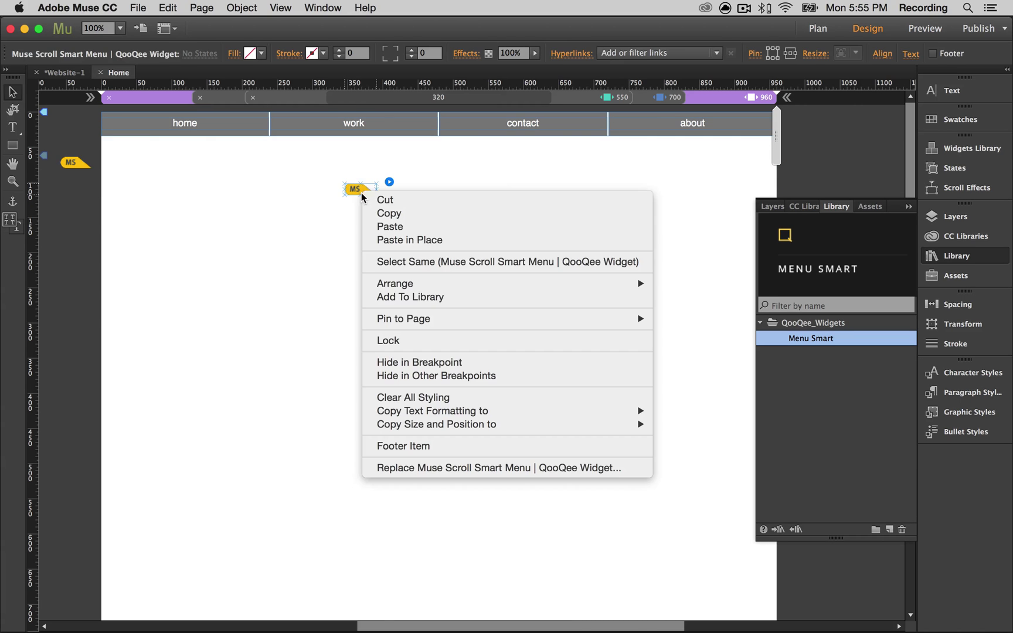
click(394, 361)
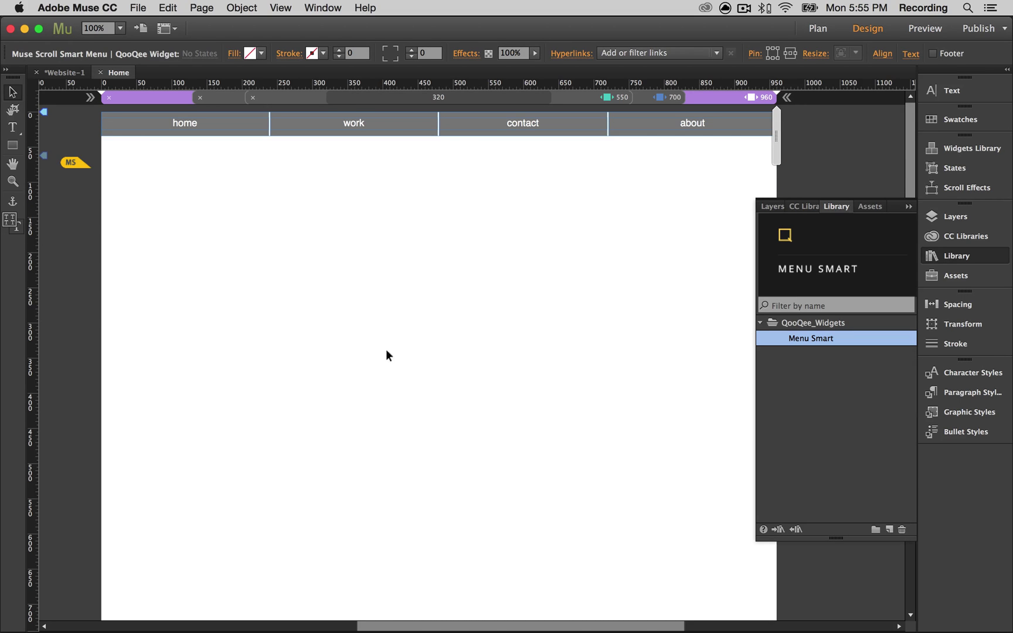
click(384, 346)
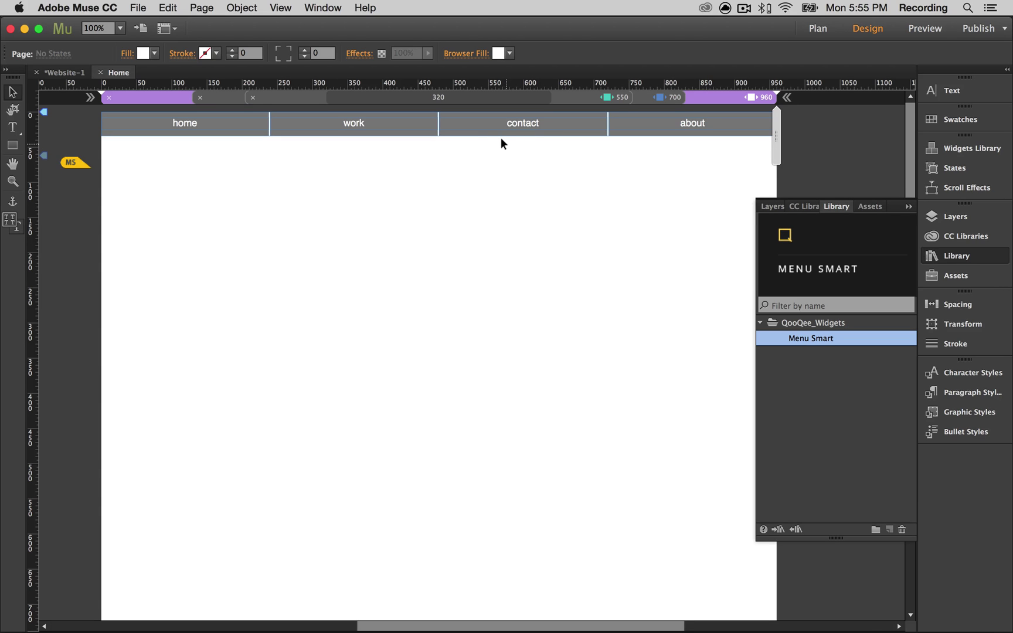
key(super+shift+e)
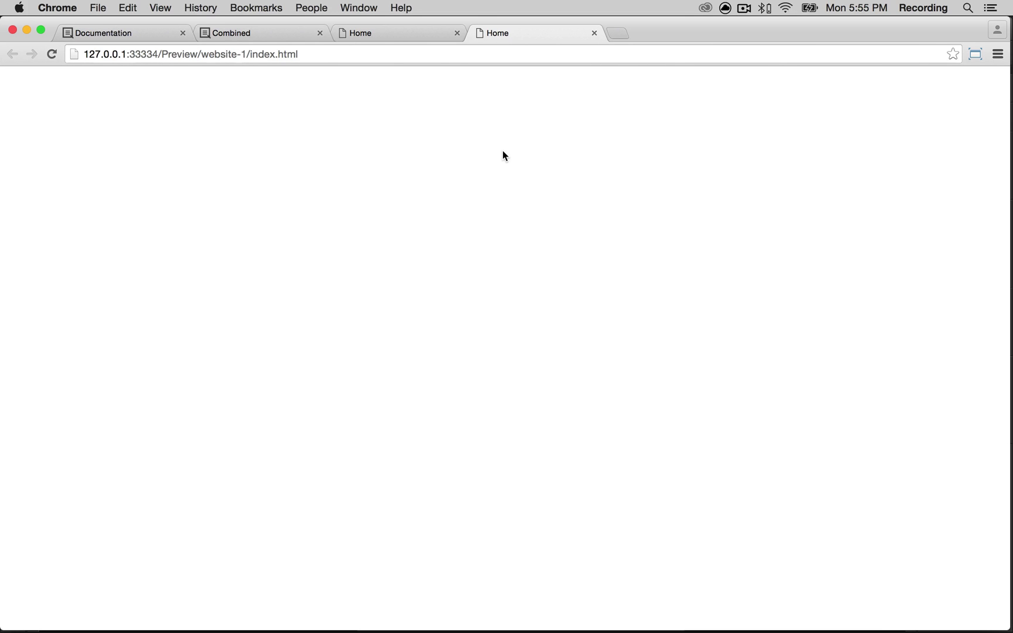
- Confirm the gray menu hides when scrolling down and returns when scrolling up, then narrow the Chrome window
scroll(502, 150, down, 10)
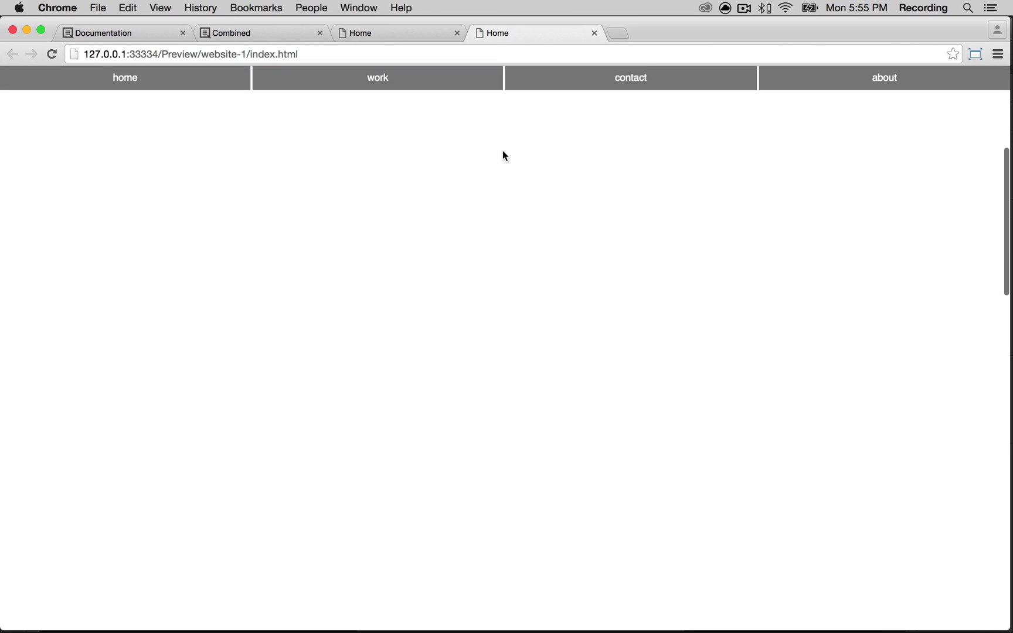
scroll(502, 151, up, 10)
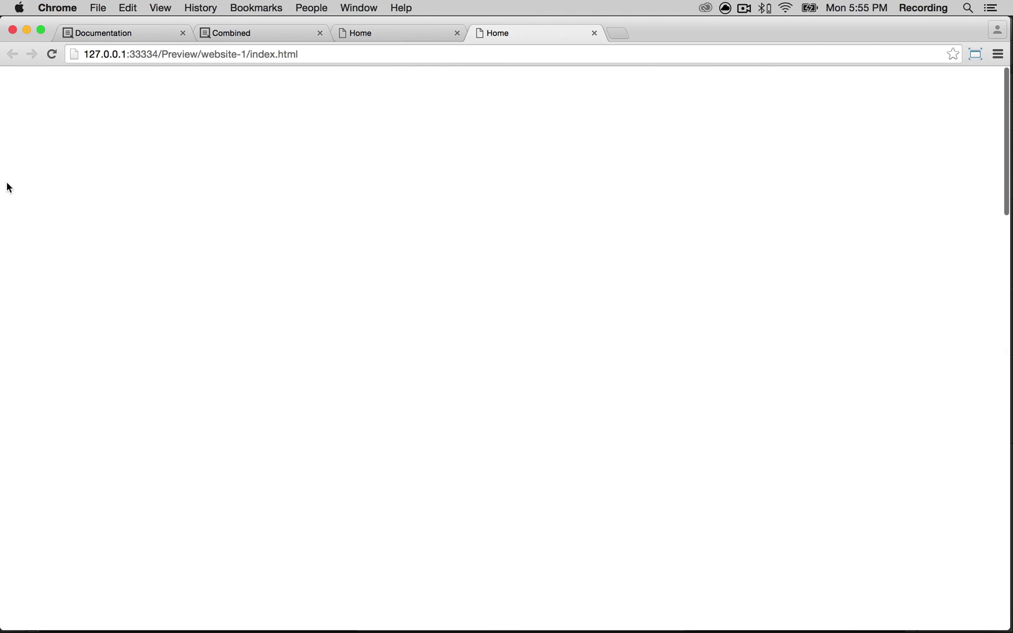
drag(1, 183, 536, 188)
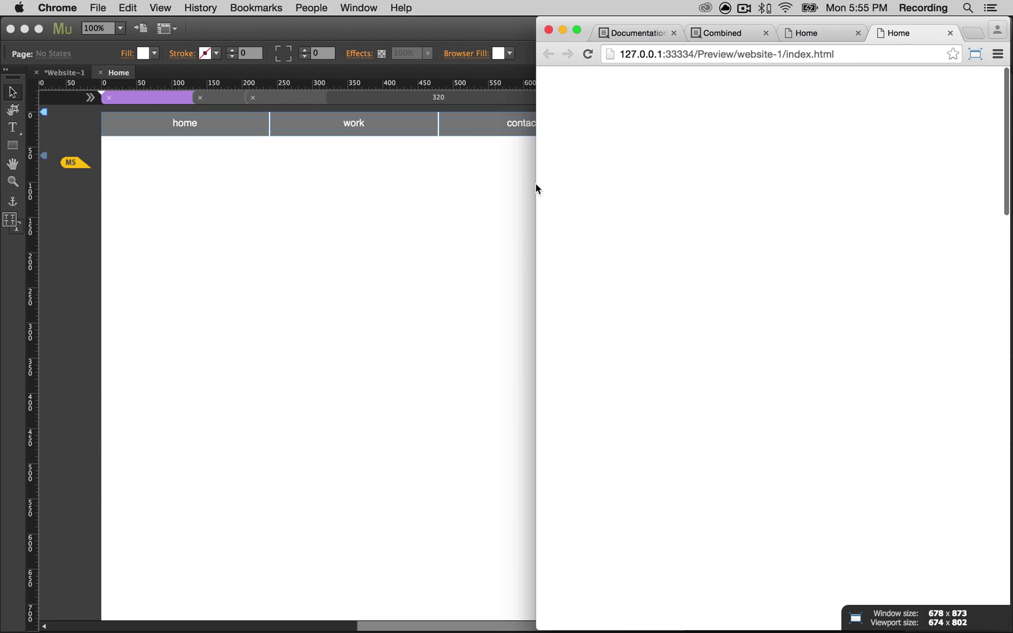
- Retest the menu scrolling at the narrower width, then shrink Chrome to a 400-px phone-width viewport
scroll(604, 192, down, 15)
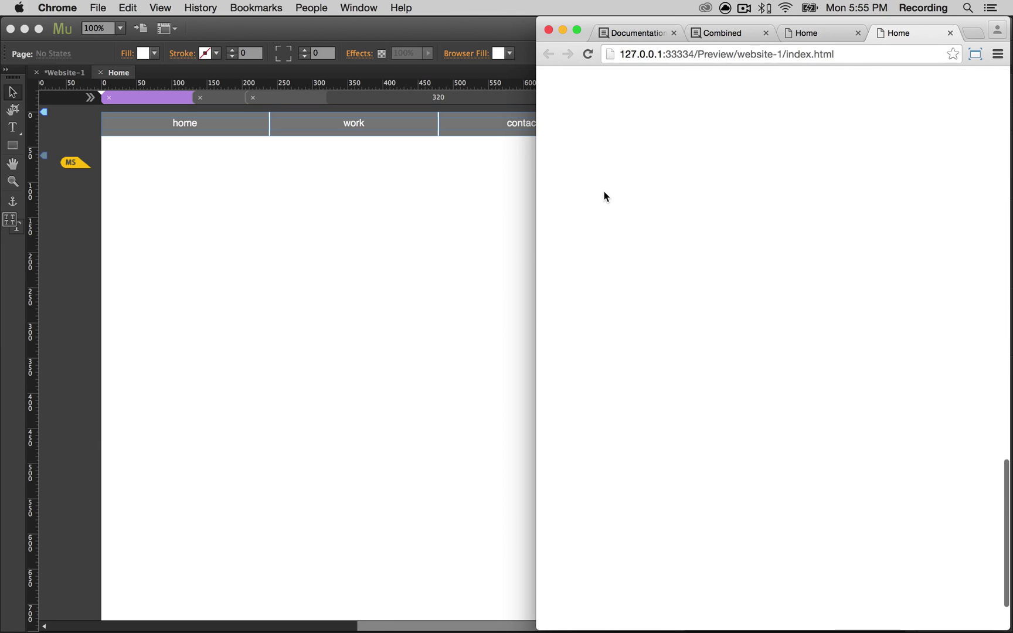
scroll(603, 196, up, 6)
scroll(603, 197, down, 2)
scroll(641, 109, up, 7)
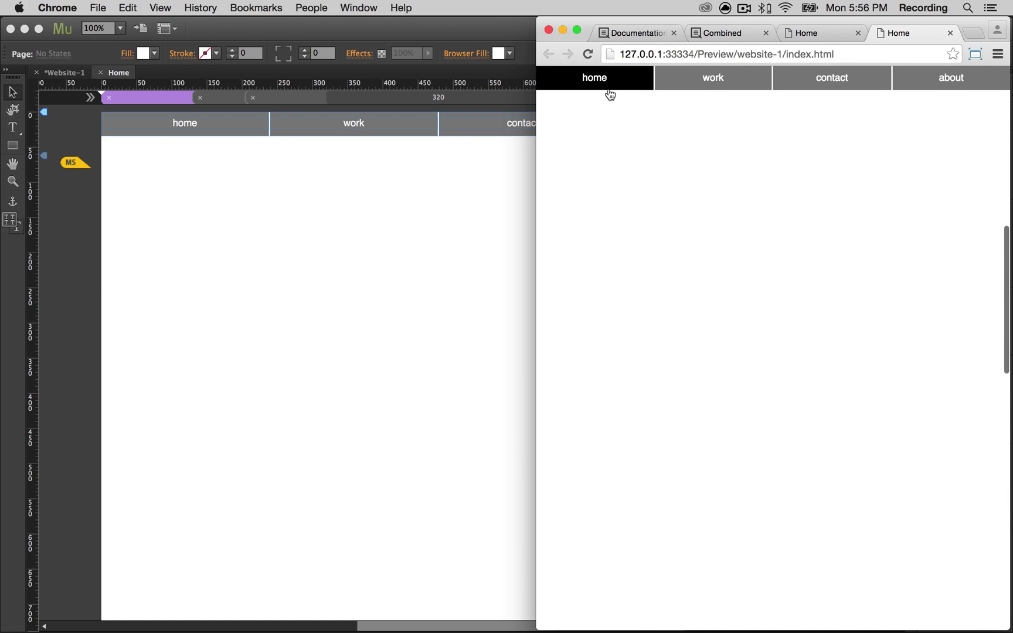
scroll(633, 158, up, 5)
drag(538, 187, 732, 189)
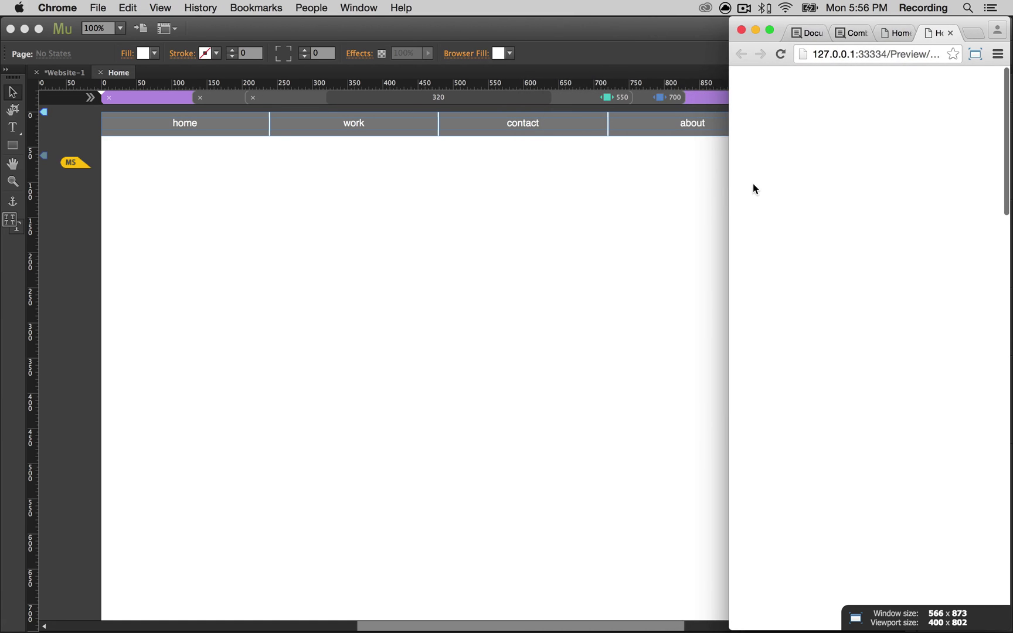